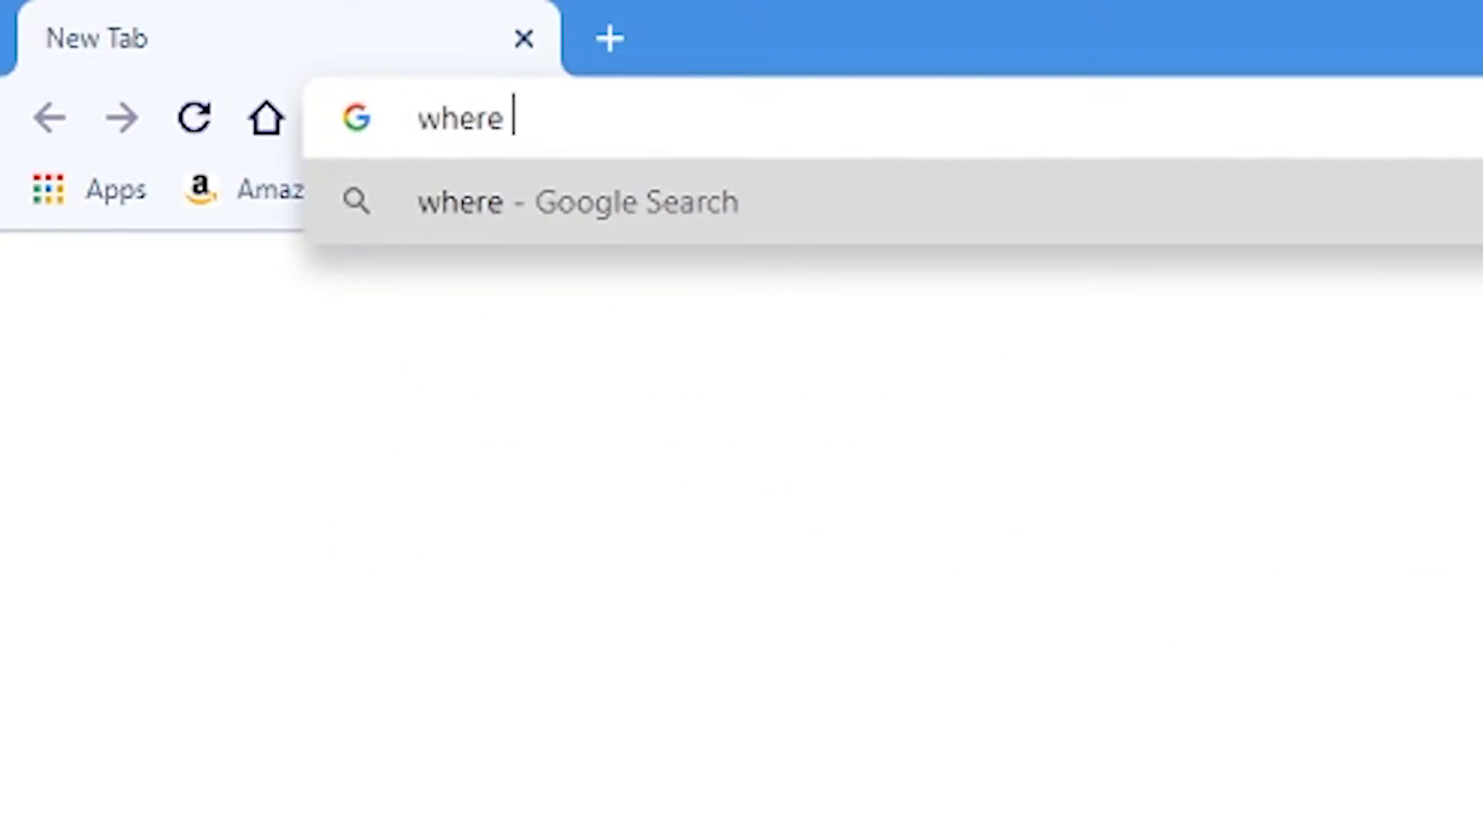
# Start a Chrome search typing 'where are adobe premi' to find Premiere Pro's autosave location.
pyautogui.write('be premi')
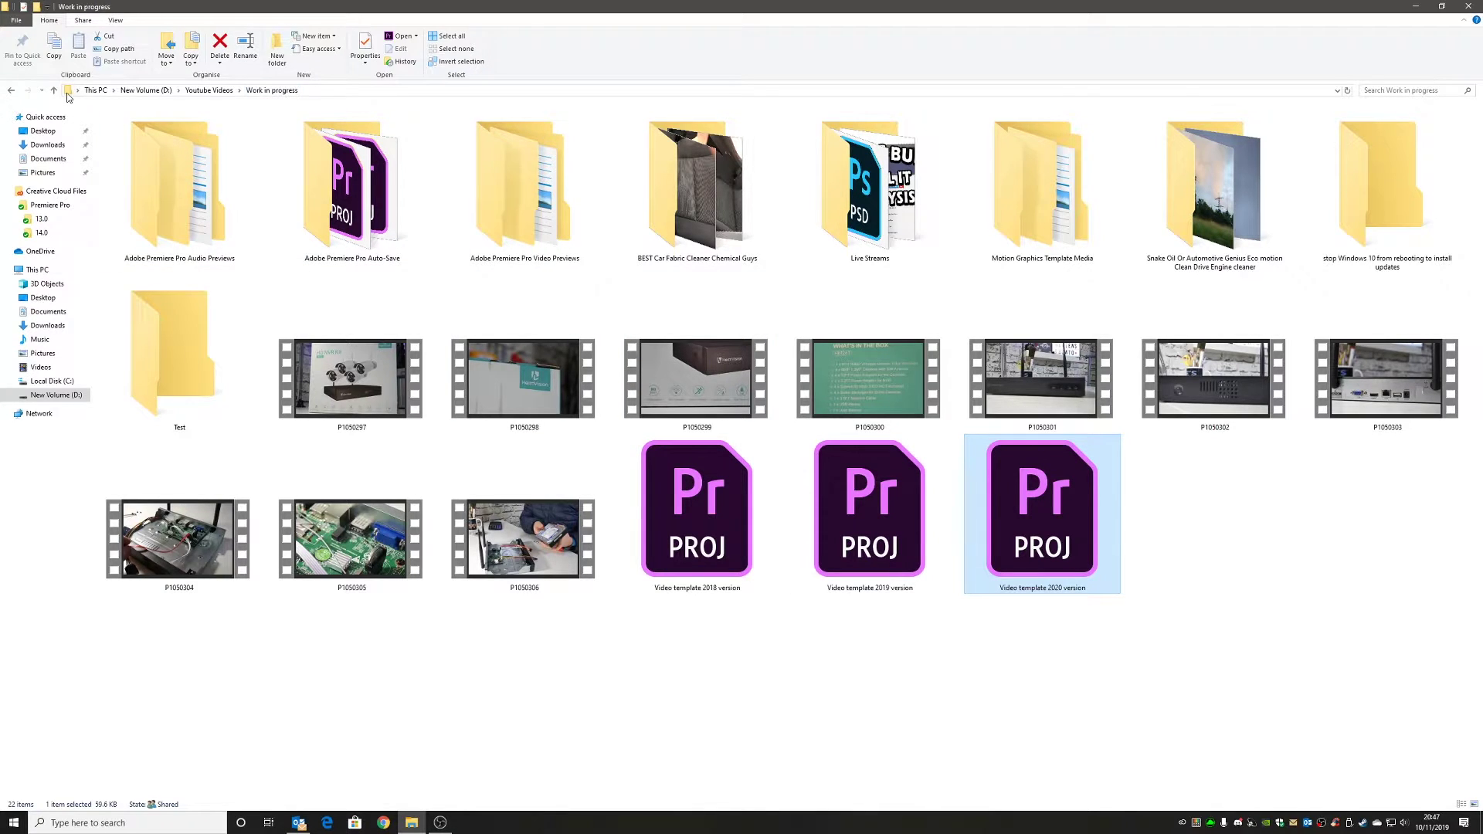
# Move up from Work in progress to the parent Youtube Videos folder on New Volume (D:).
pyautogui.click(54, 90)
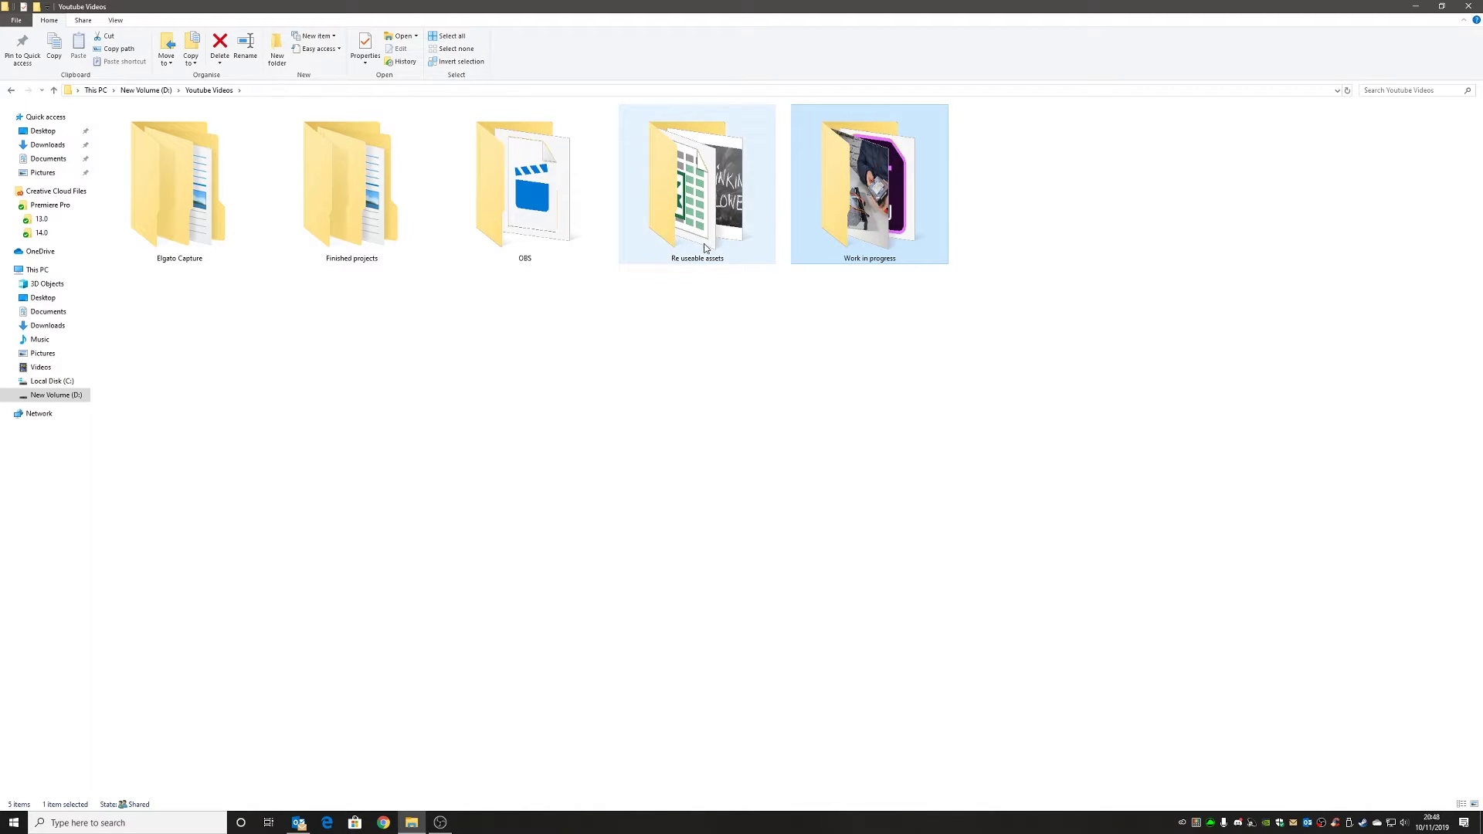
# Open Work in progress and inspect the Adobe Premiere Pro Auto-Save folder and project files.
pyautogui.doubleClick(859, 224)
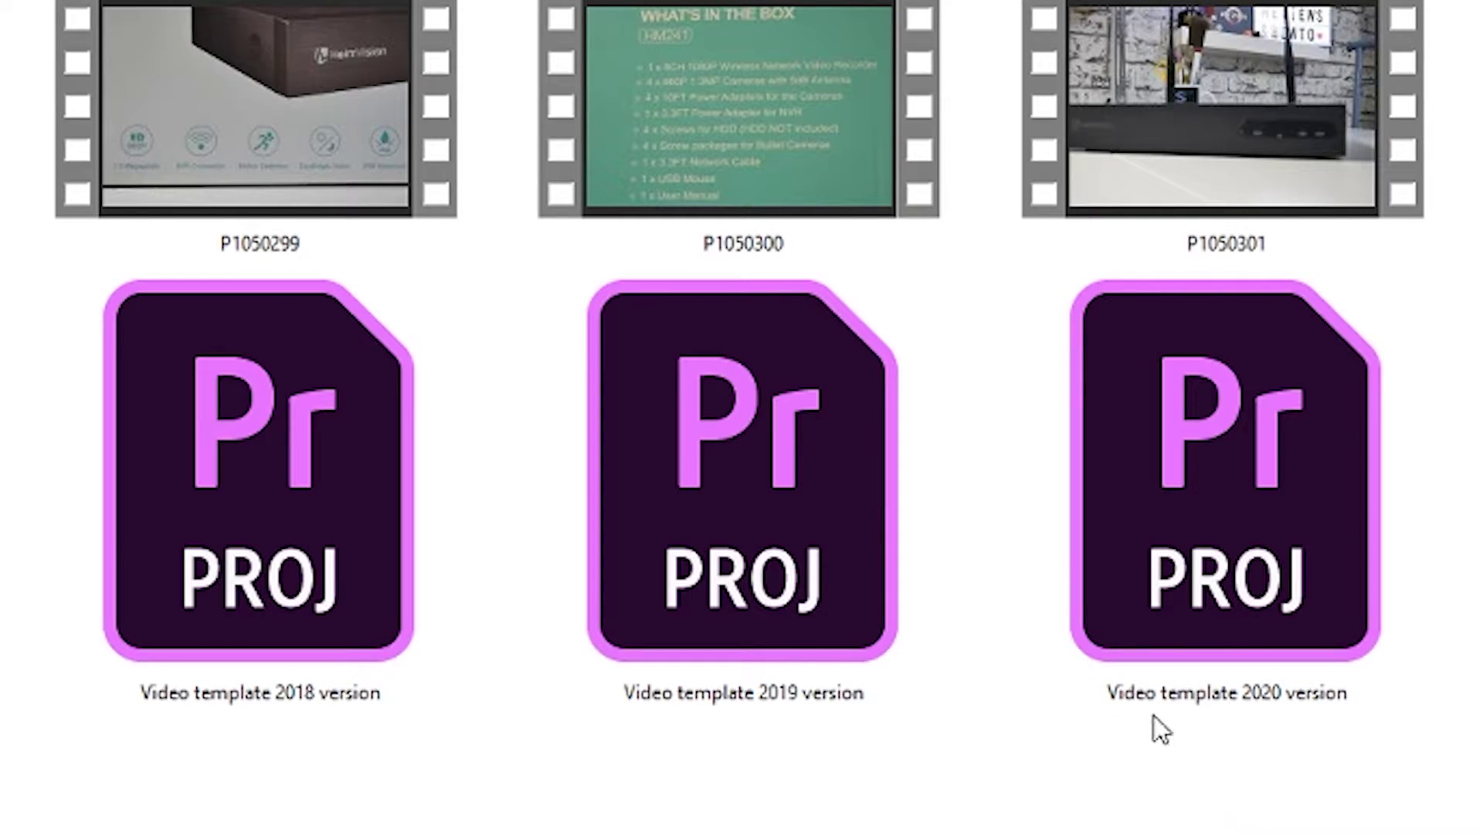
pyautogui.moveTo(1200, 703)
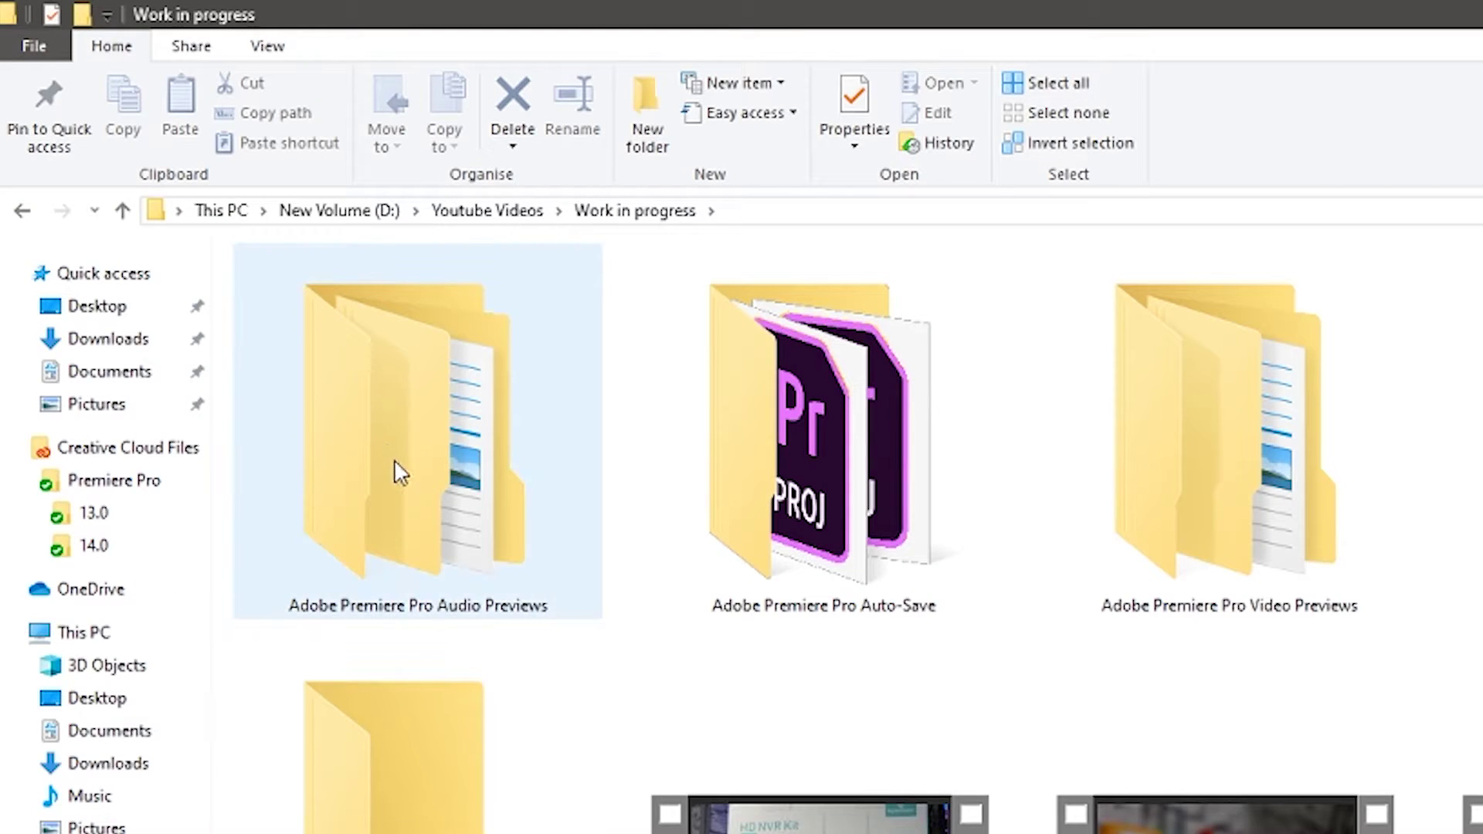
pyautogui.moveTo(171, 207)
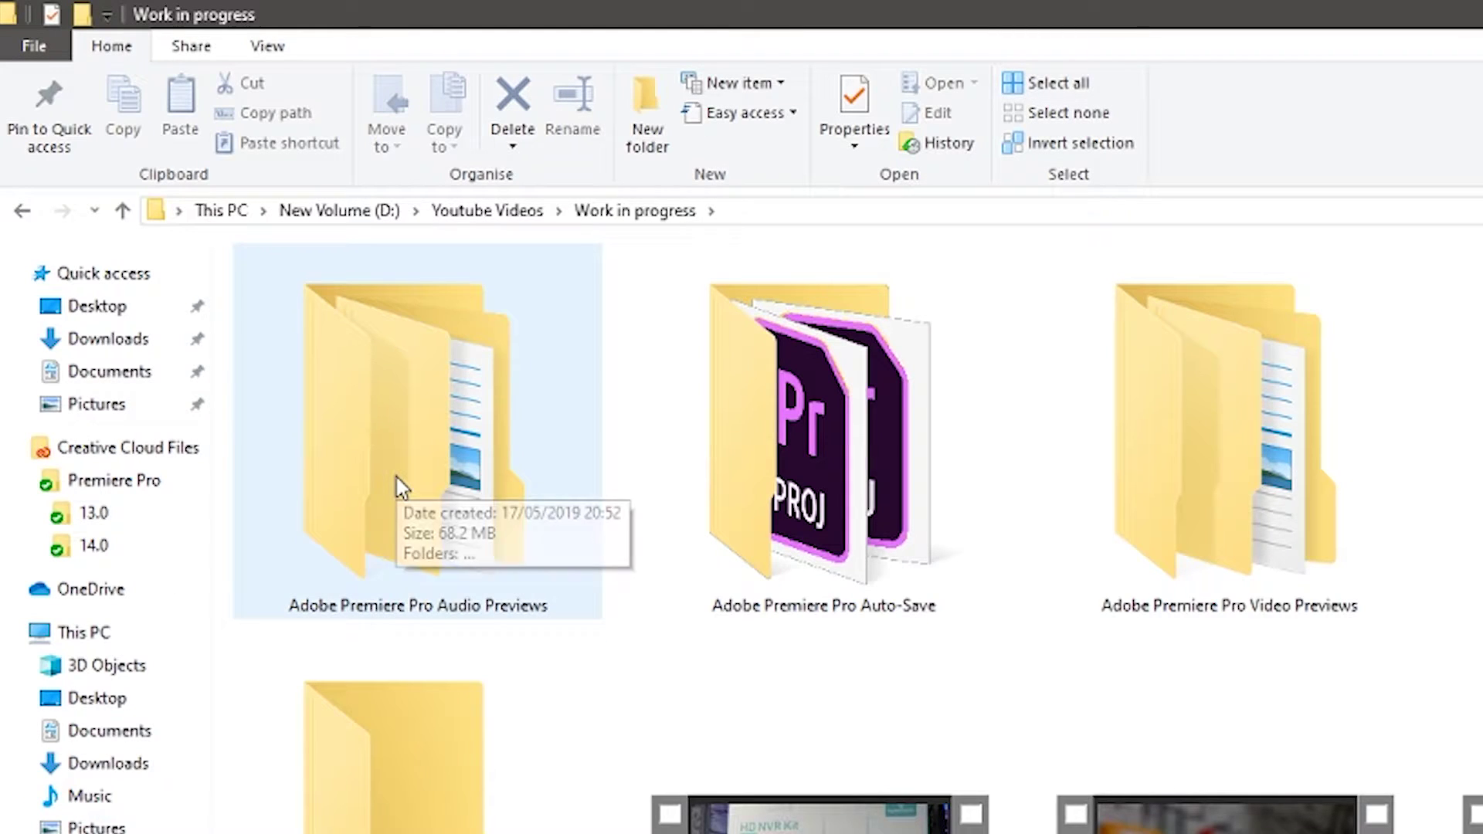
pyautogui.moveTo(793, 480)
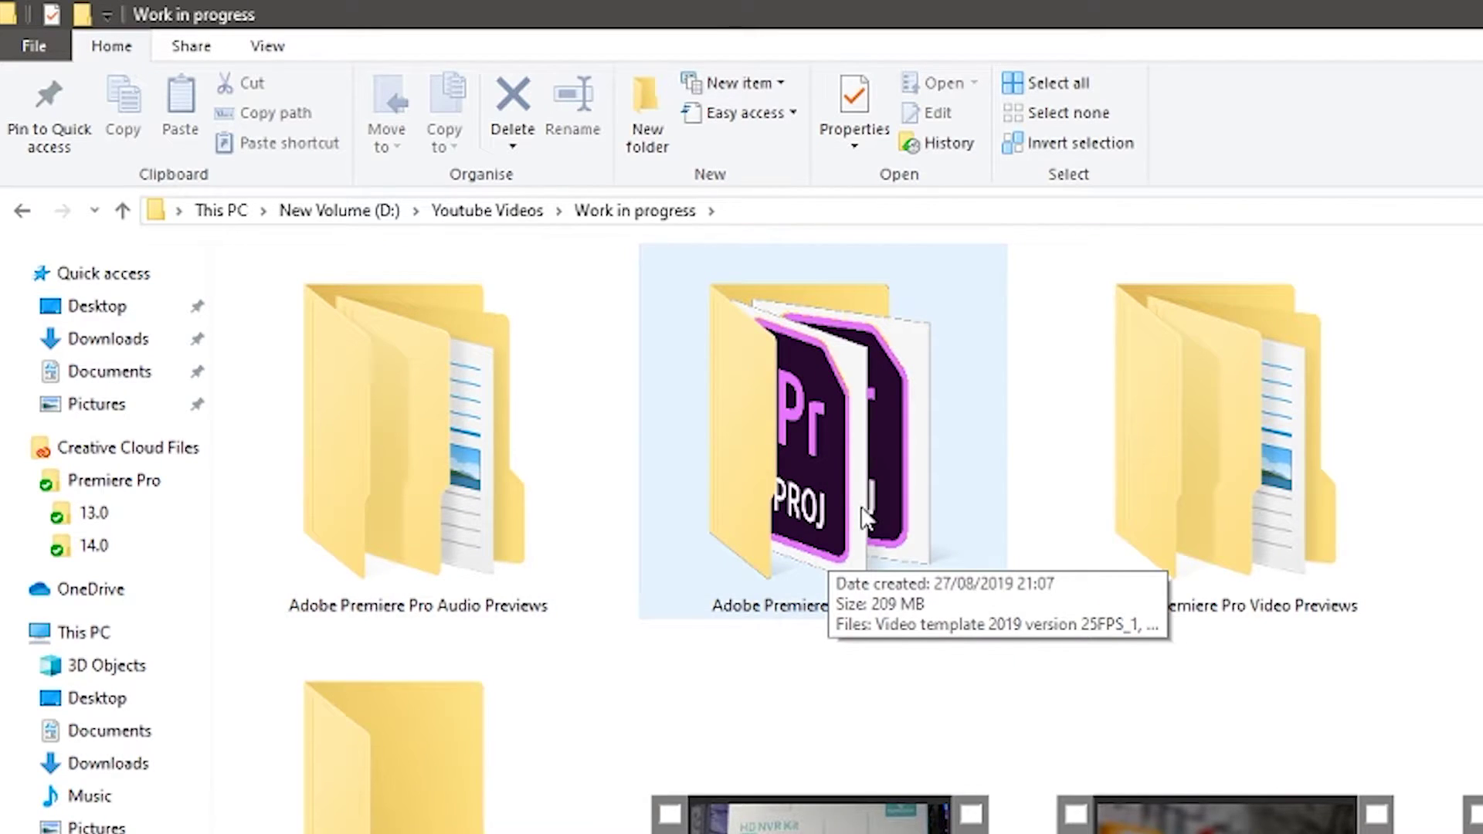
pyautogui.moveTo(1218, 520)
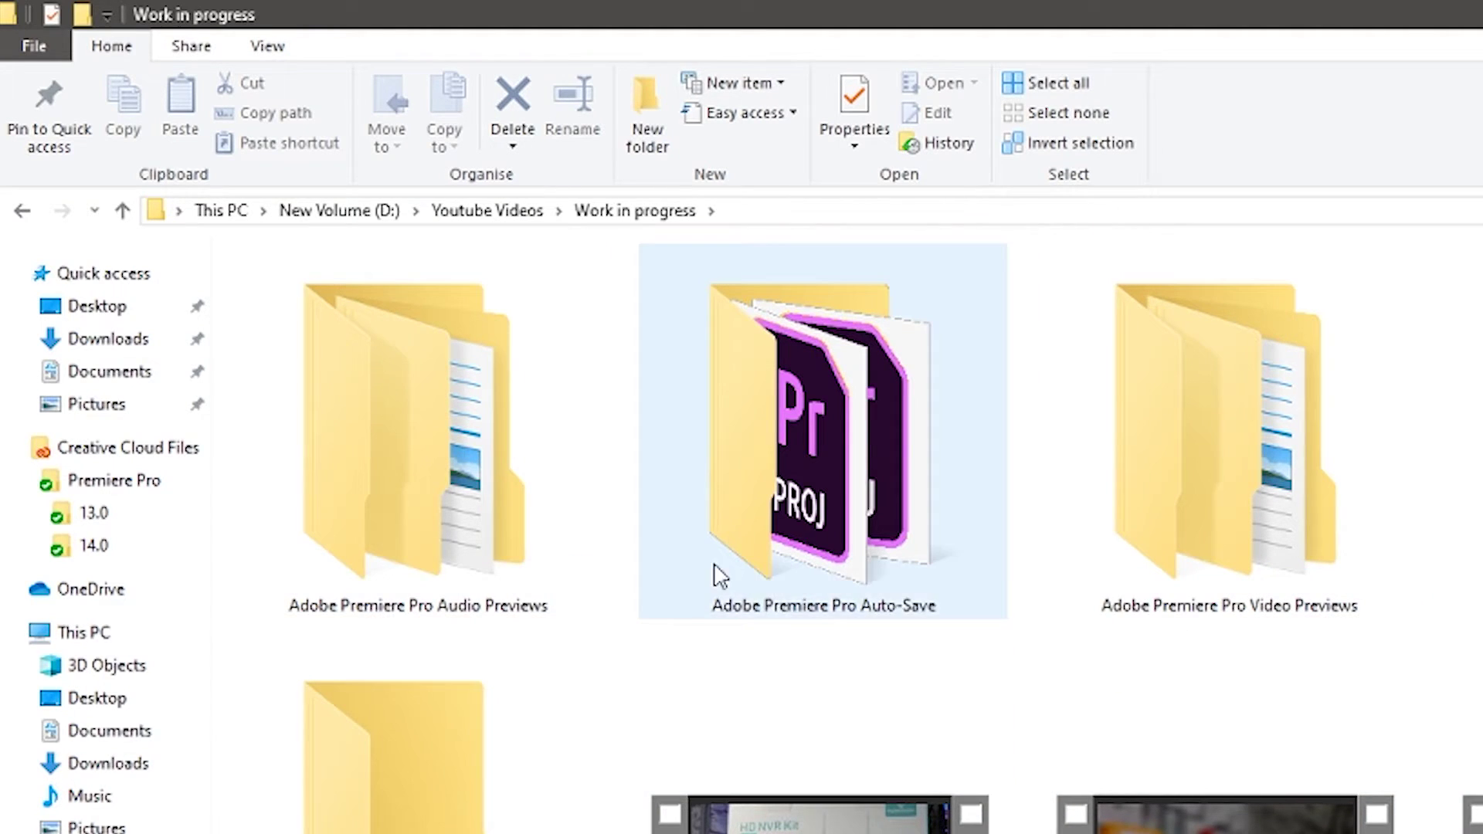
pyautogui.moveTo(666, 568)
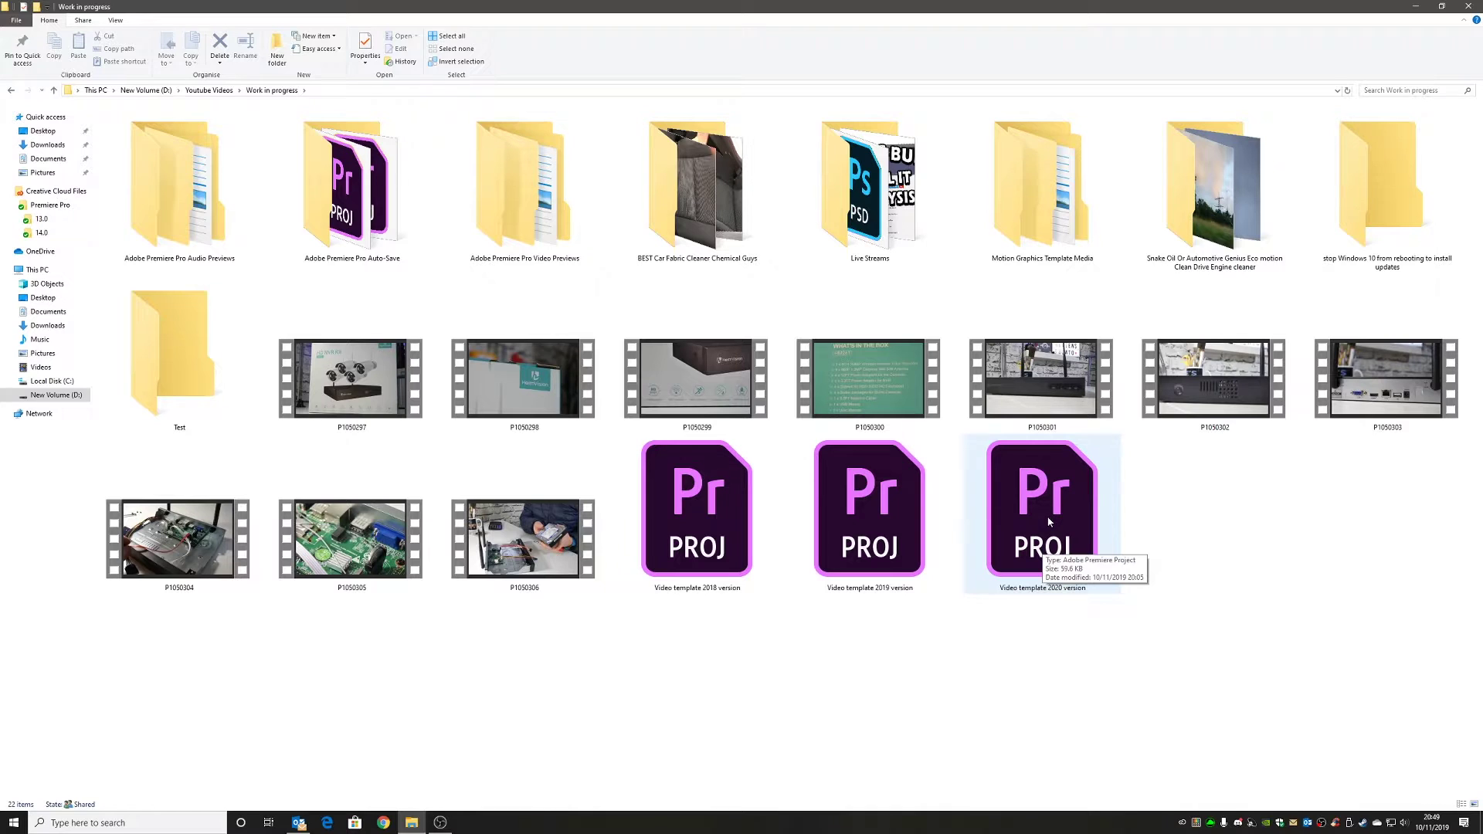
# Launch the 'Video template 2020 version' .prproj file in Premiere Pro 2020.
pyautogui.doubleClick(1049, 523)
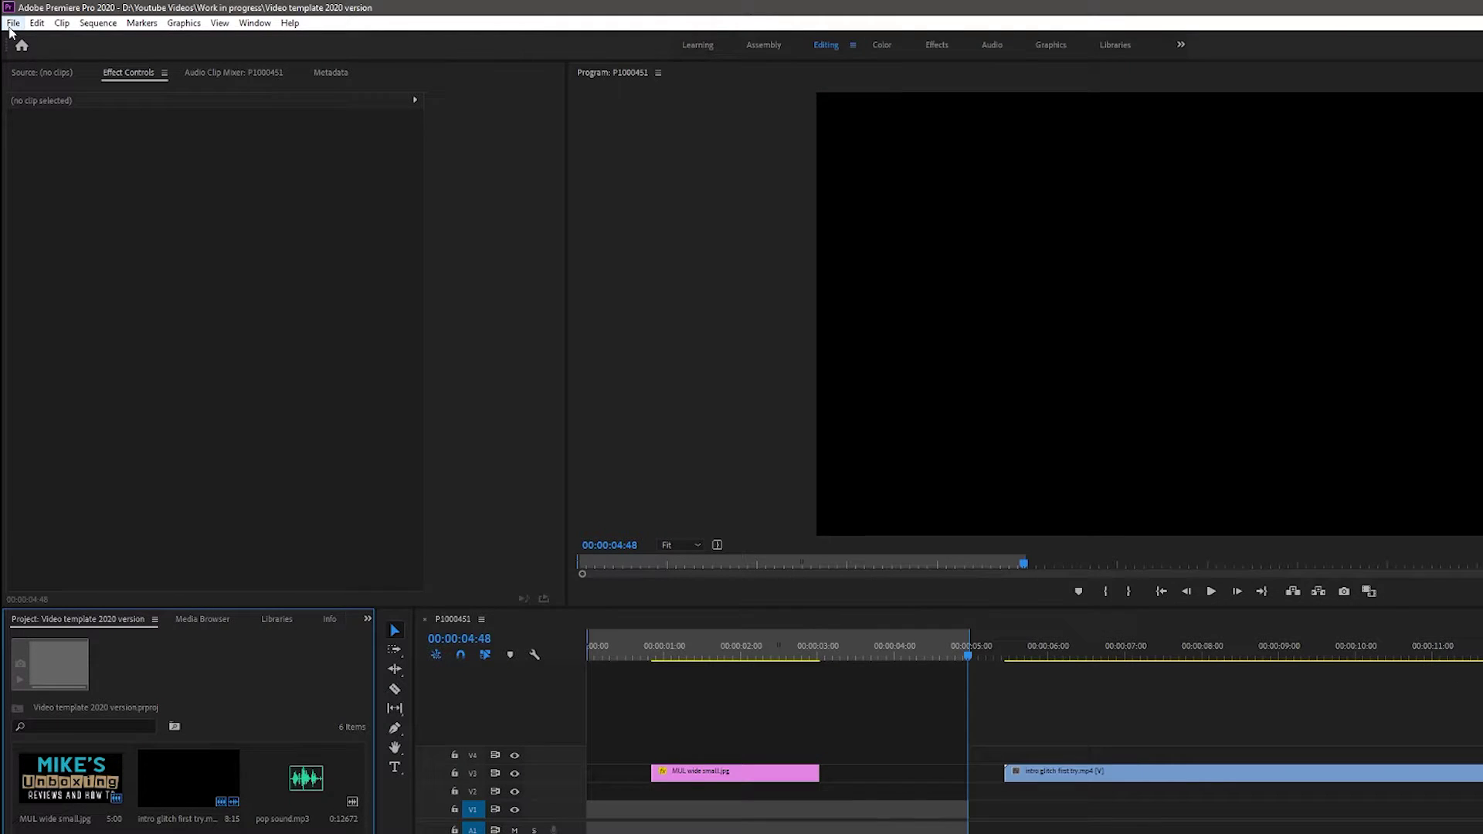
# Via Save As, create and open a new 'test2' folder inside Work in progress.
pyautogui.click(10, 27)
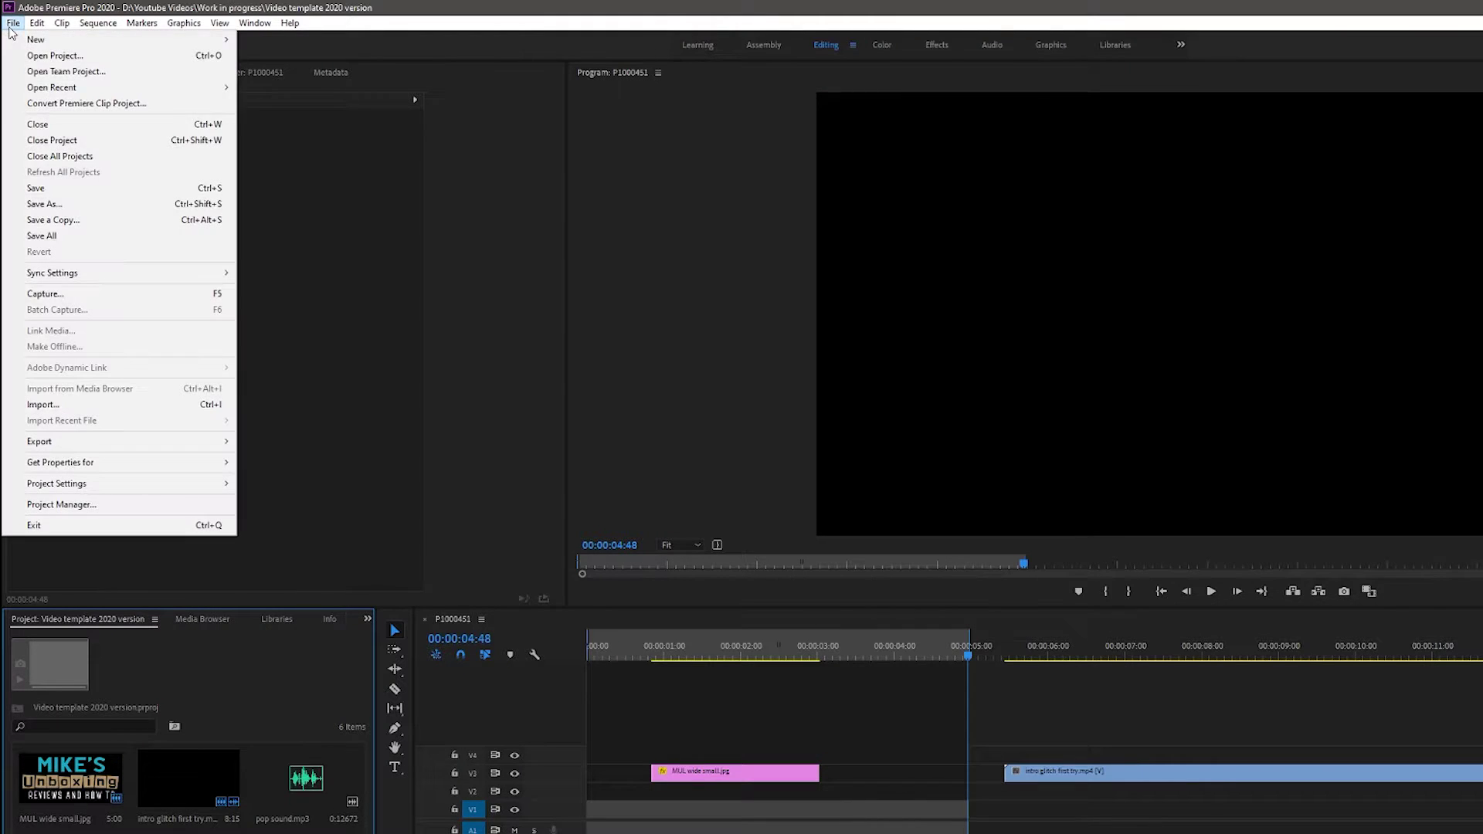
pyautogui.click(31, 204)
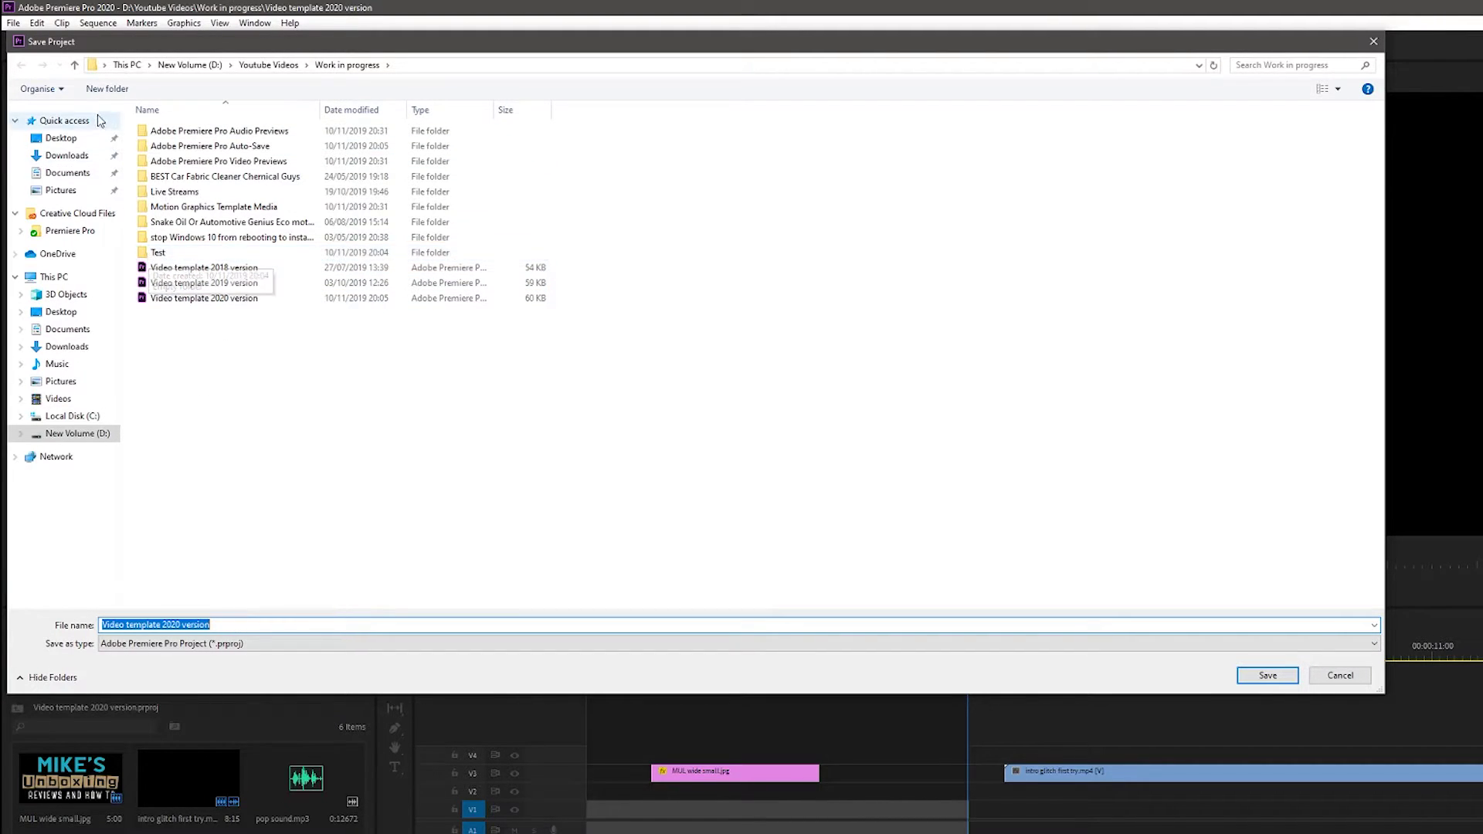
pyautogui.click(106, 88)
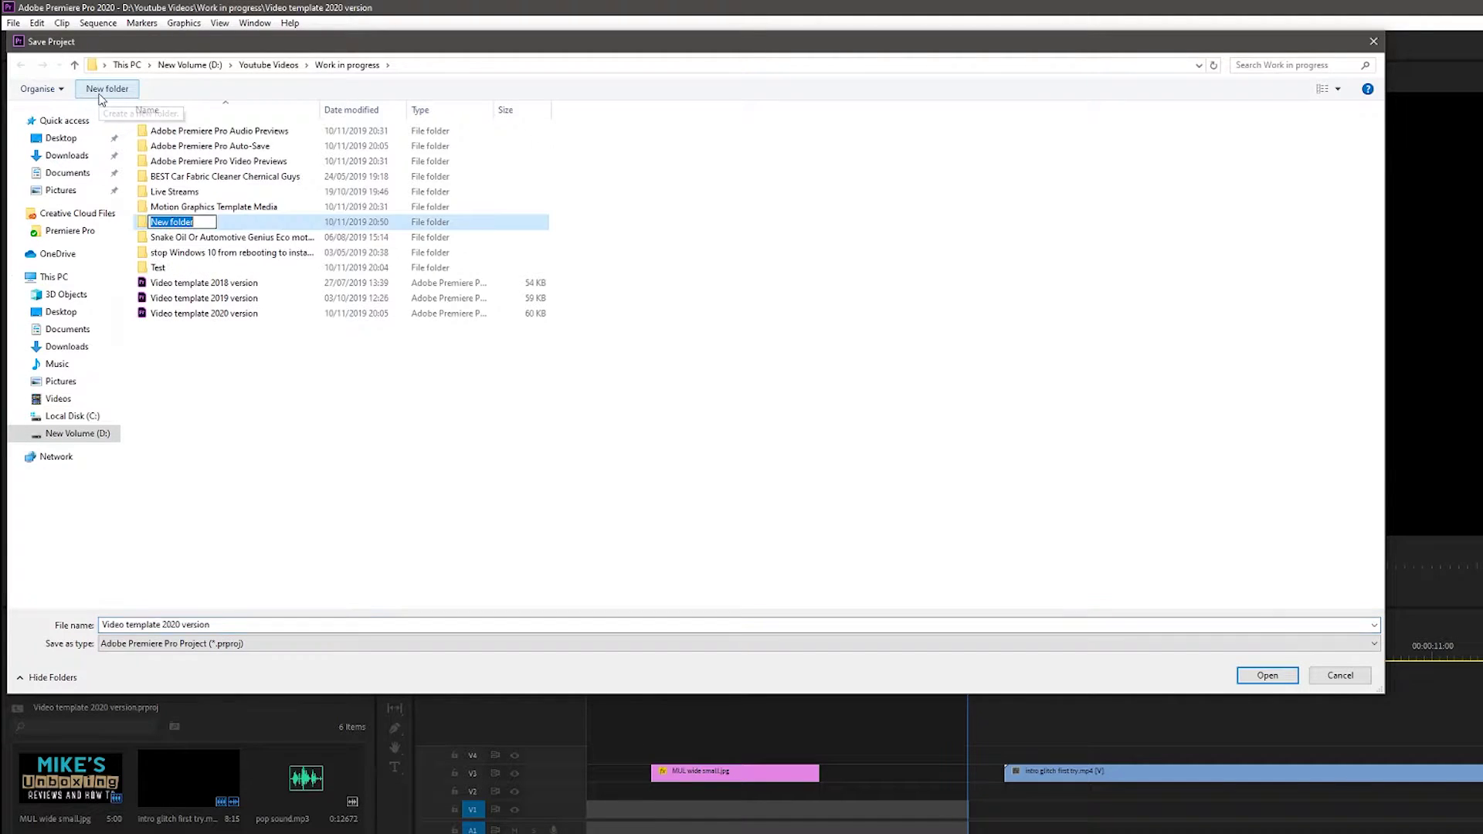
pyautogui.write('test2')
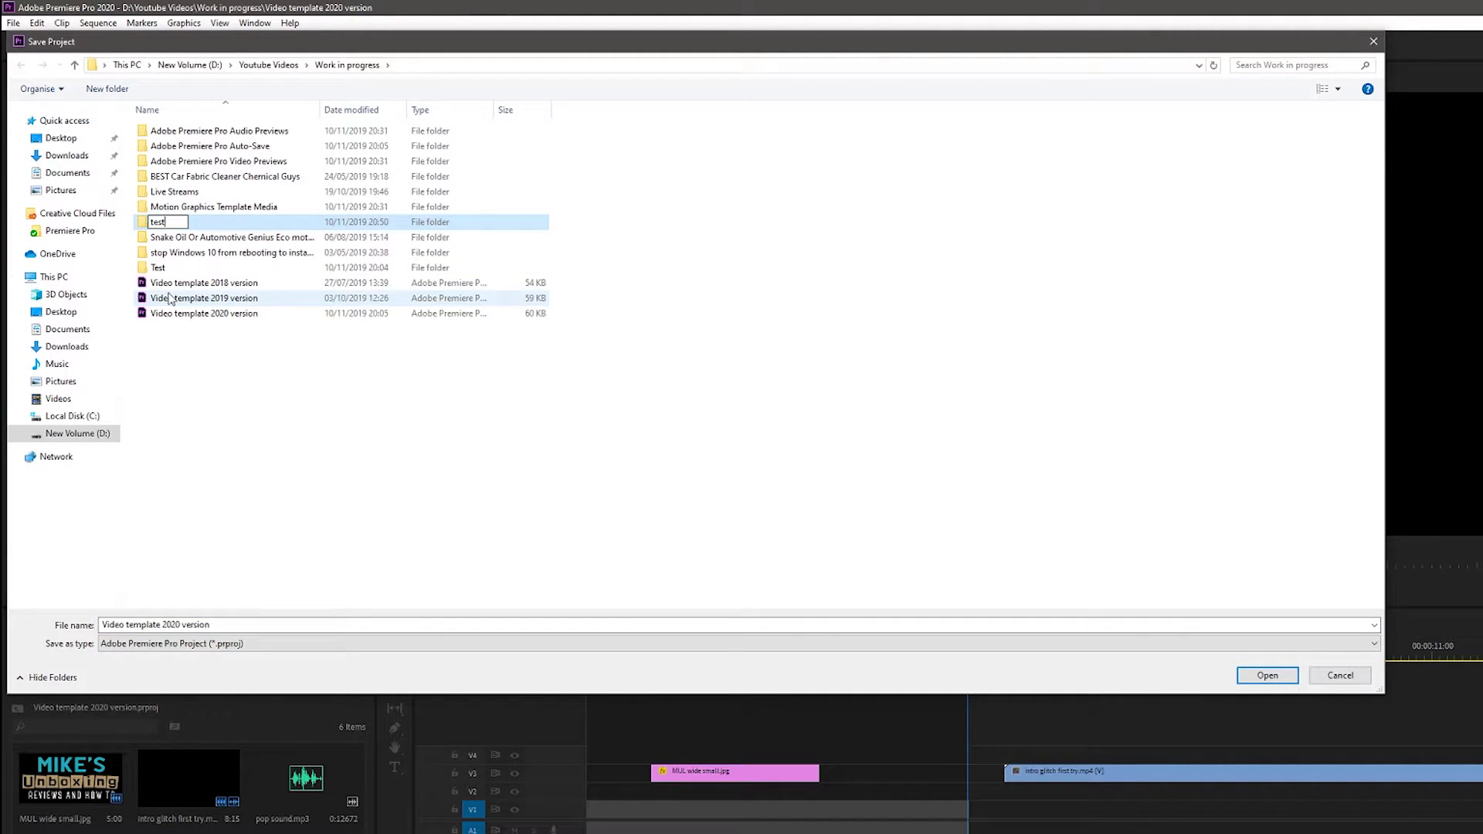
pyautogui.click(221, 377)
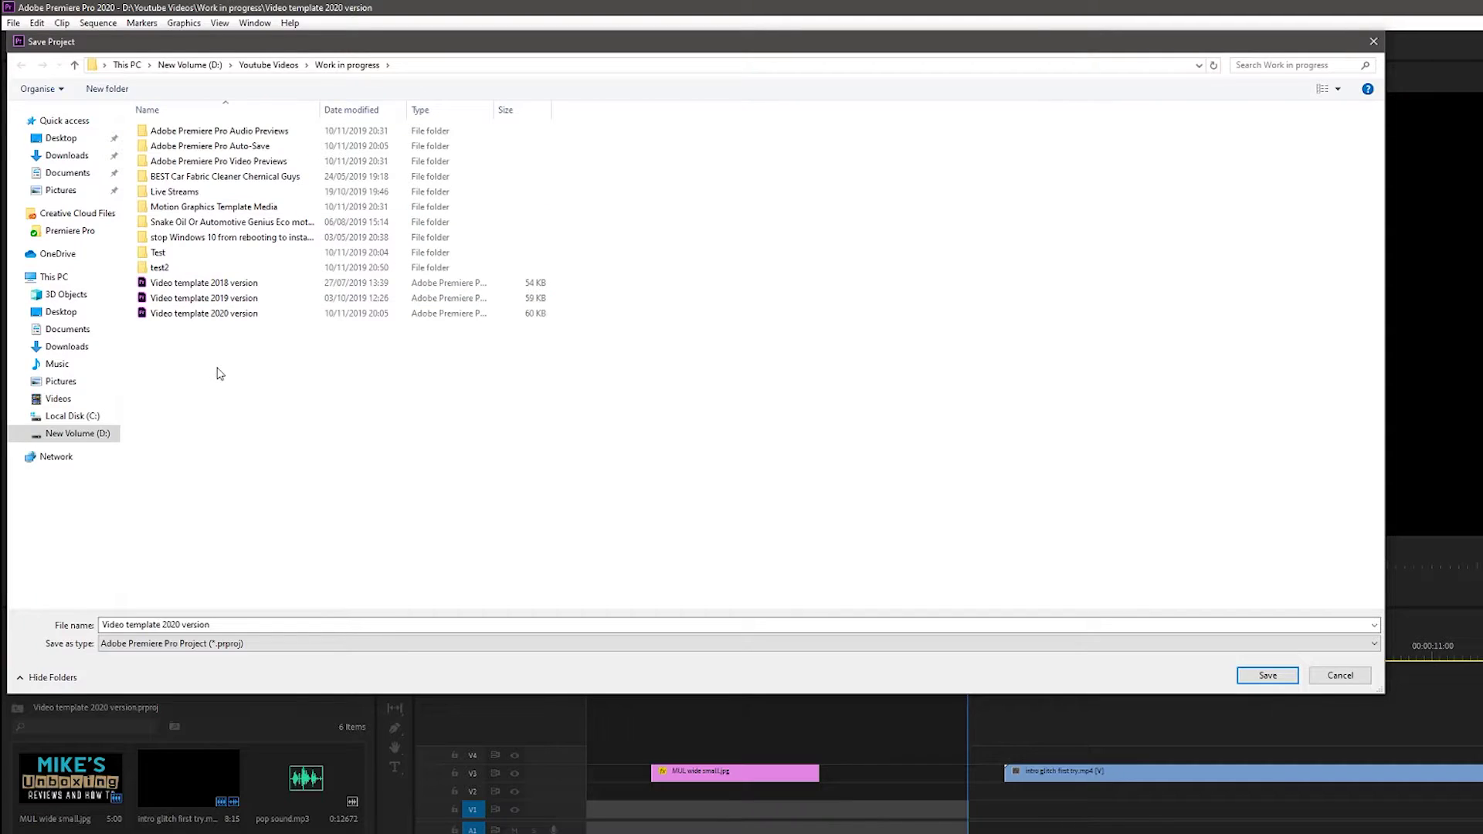
pyautogui.doubleClick(145, 271)
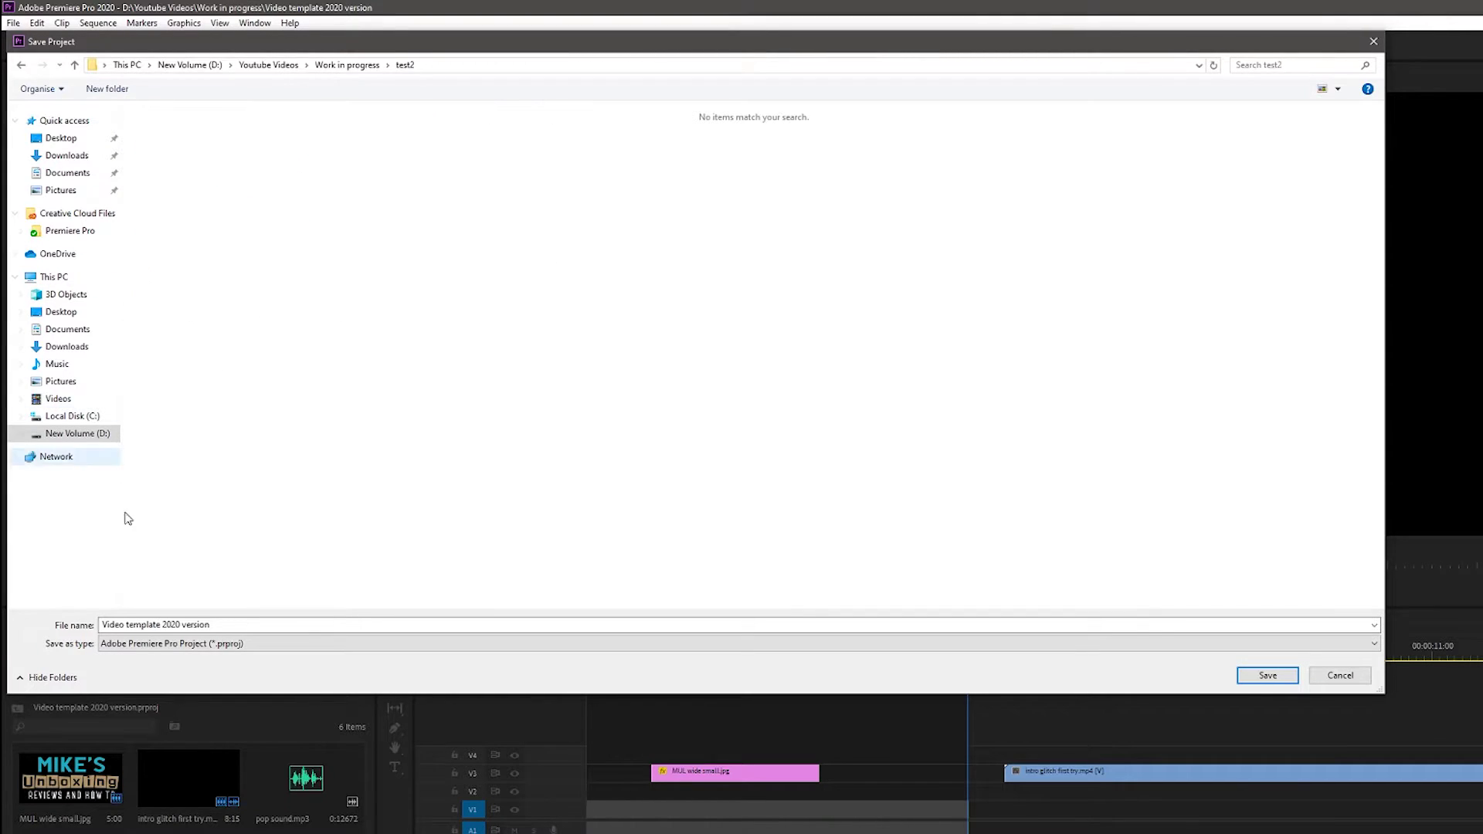
# Save the project there under the file name 'test2'.
pyautogui.click(186, 624)
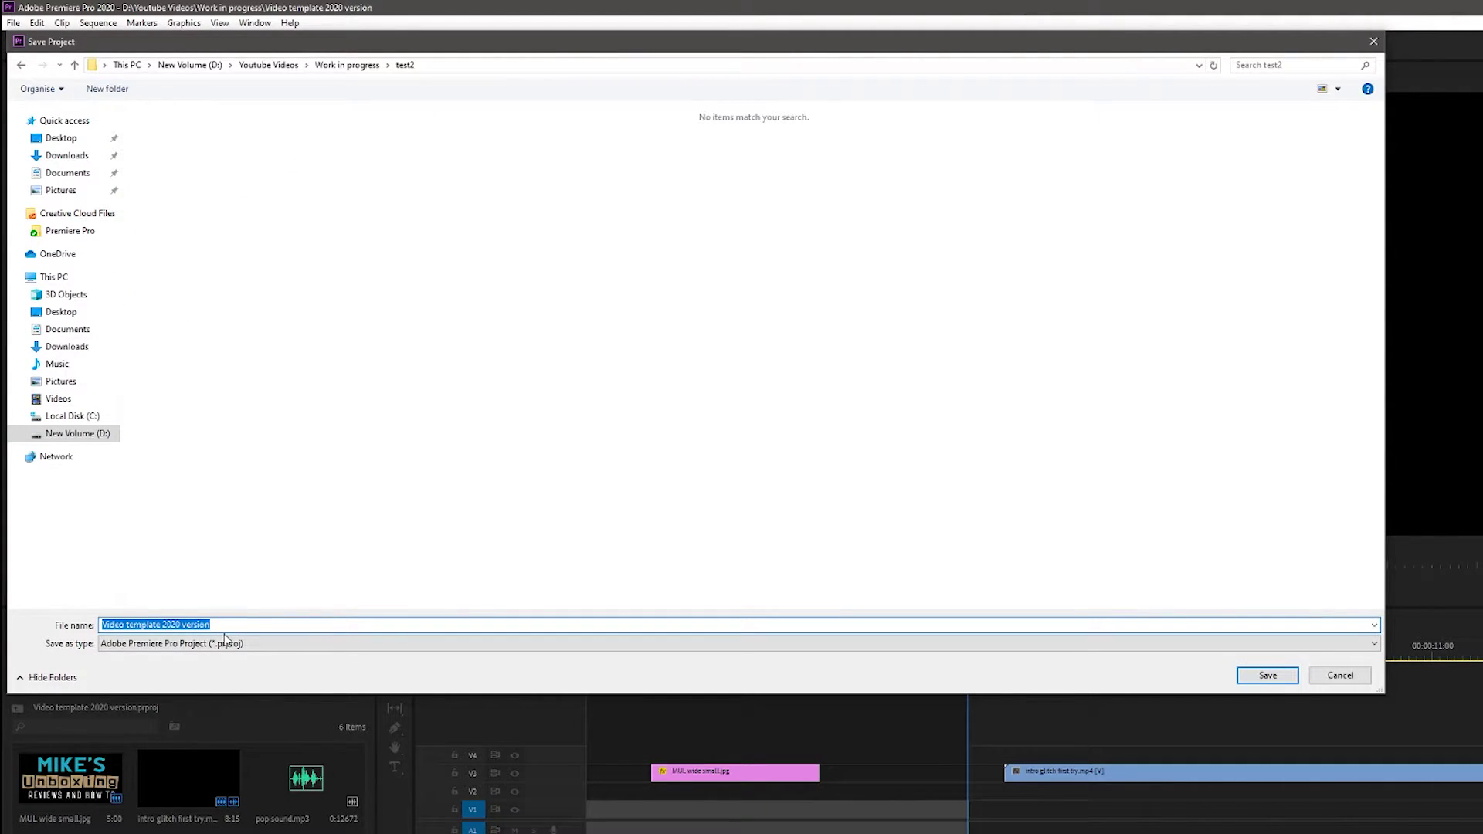
pyautogui.write('test2')
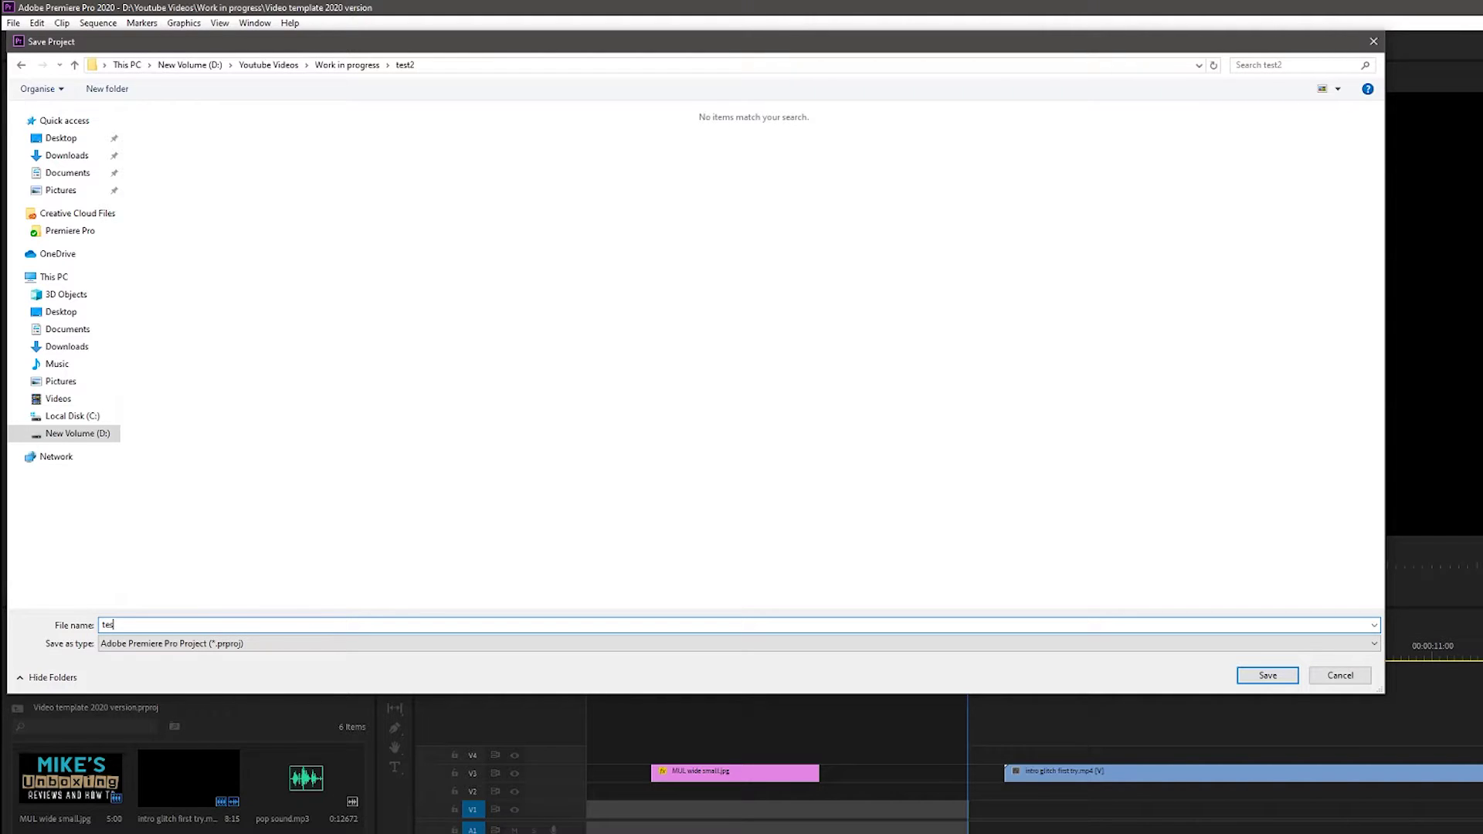
pyautogui.click(1265, 677)
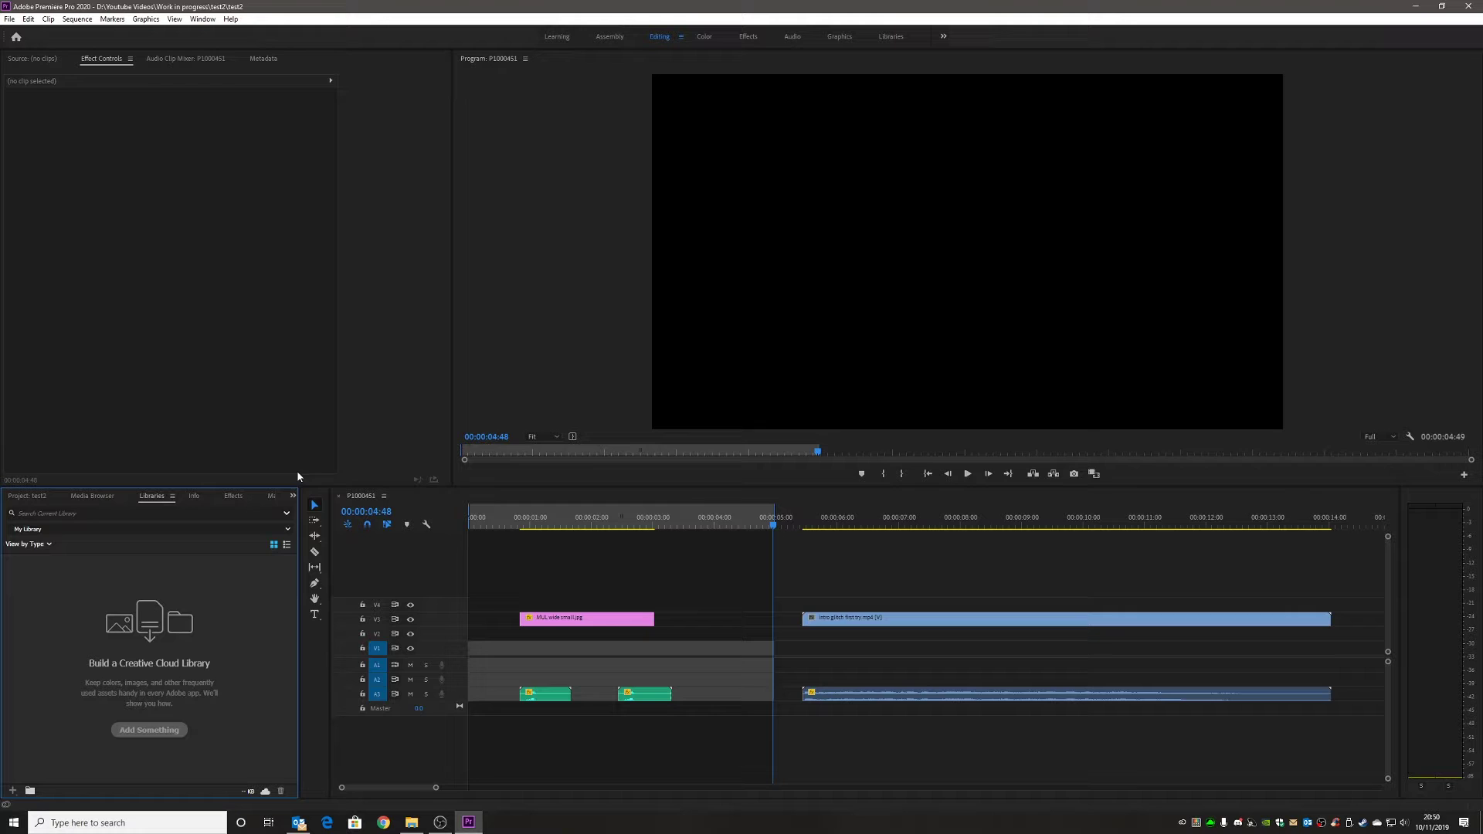
# Reveal the Project Settings submenu listing General, Scratch Disks and Ingest Settings.
pyautogui.click(7, 22)
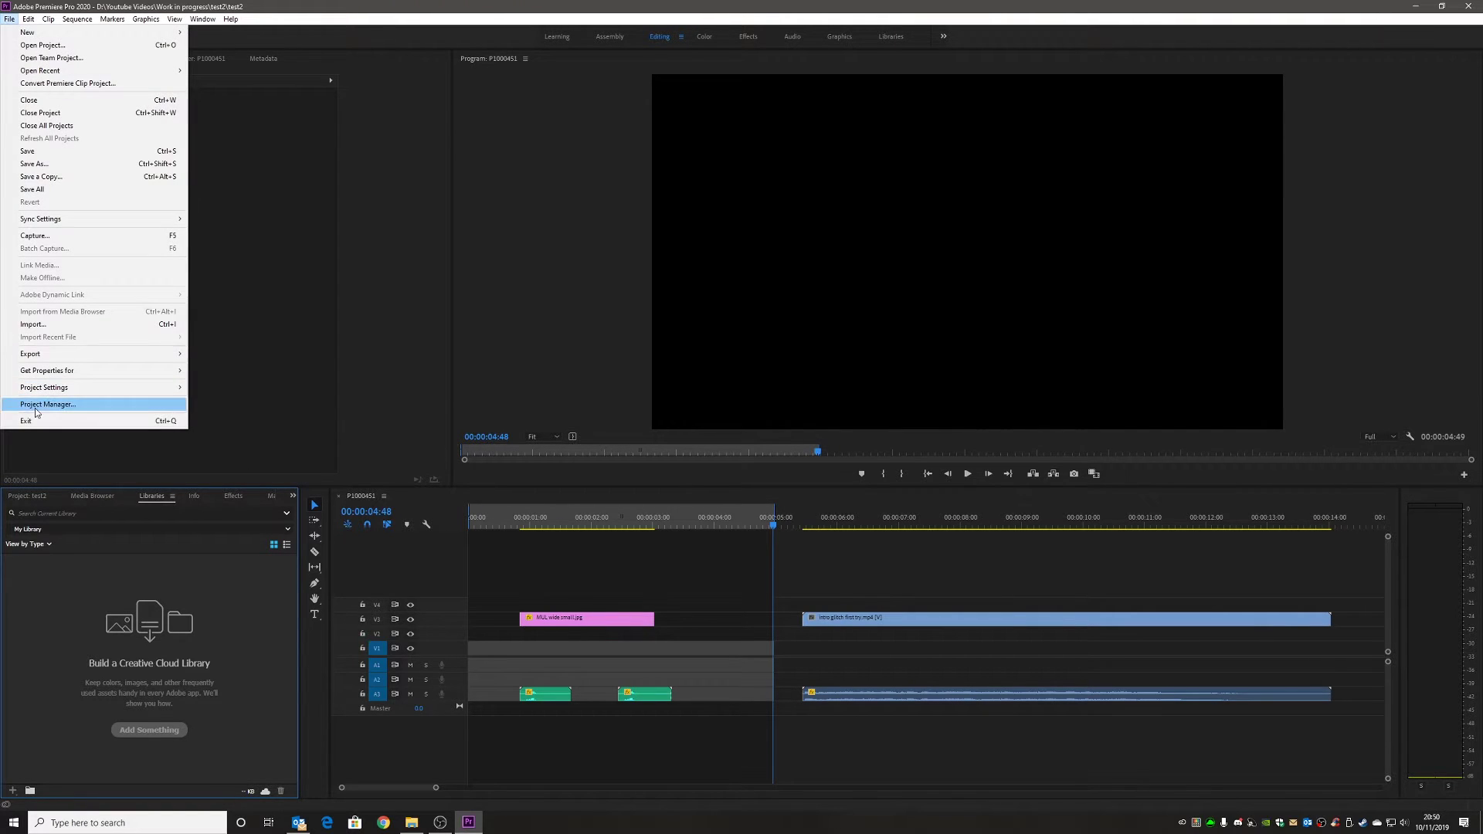
pyautogui.moveTo(34, 389)
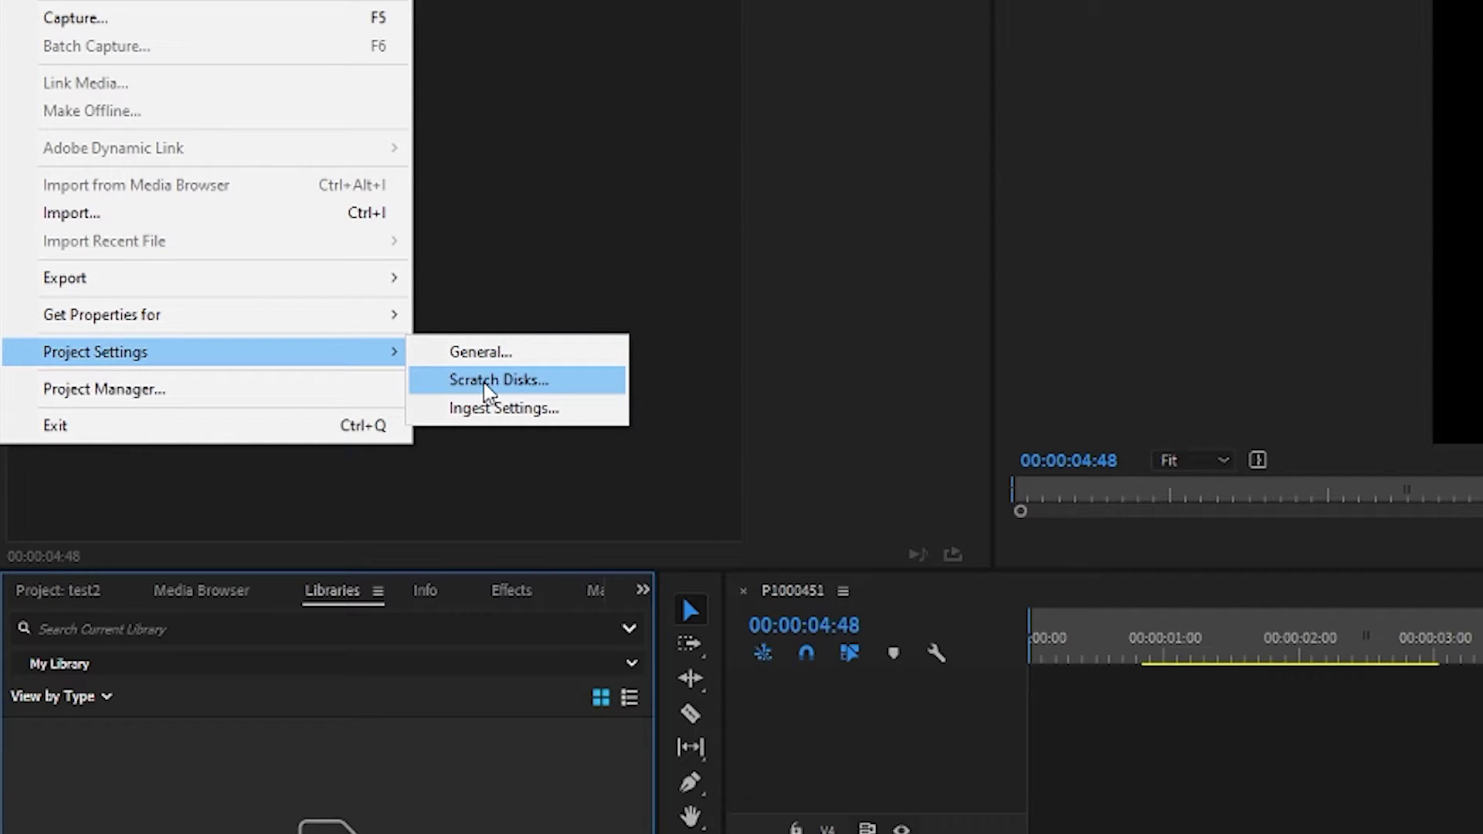
# Show Scratch Disks settings, confirming Project Auto Save is Same as Project in the test2 folder.
pyautogui.click(488, 380)
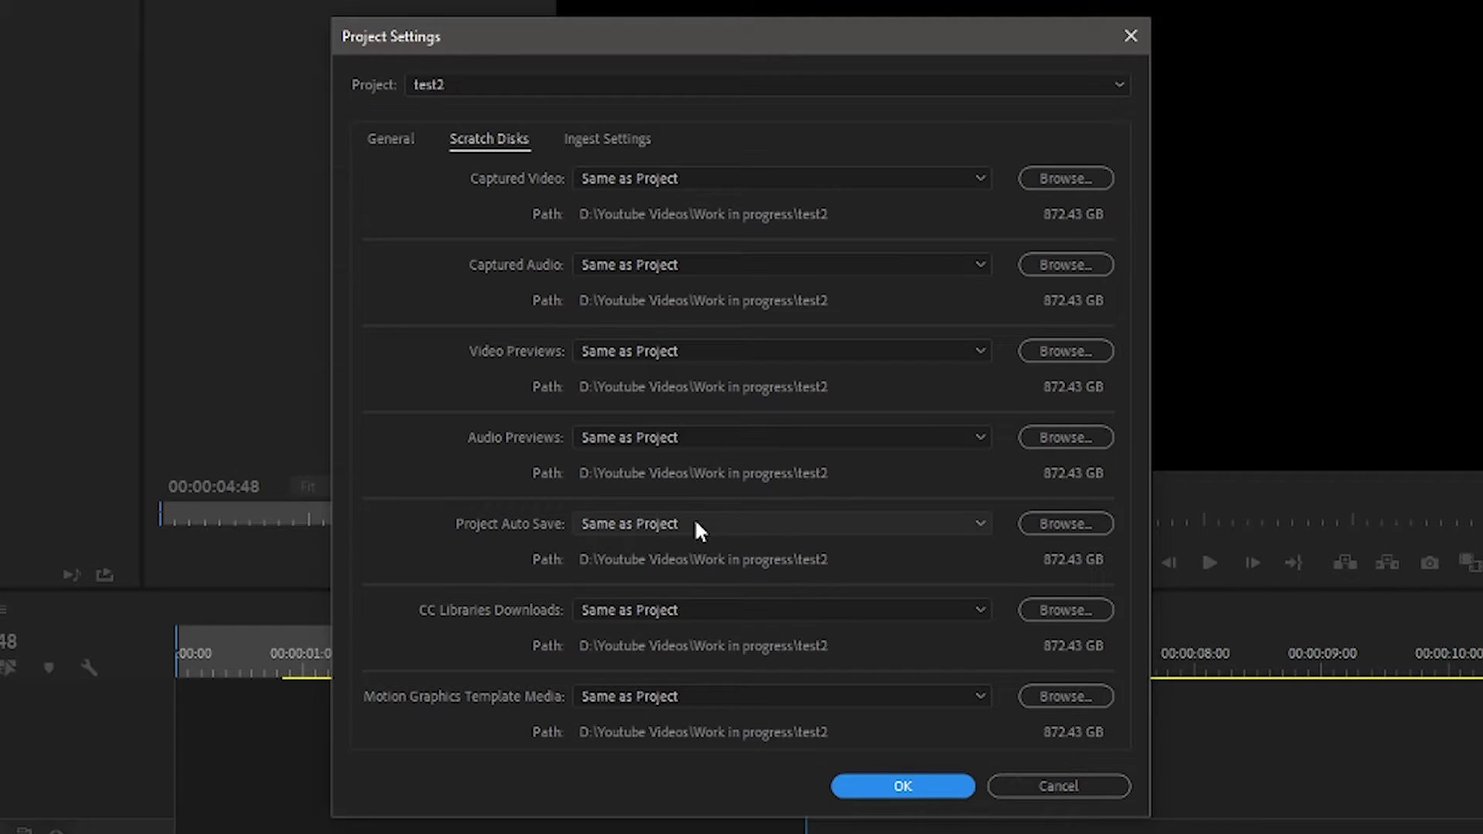
# Close Project Settings and open Auto Save preferences, currently every 3 minutes with 20 versions.
pyautogui.click(903, 787)
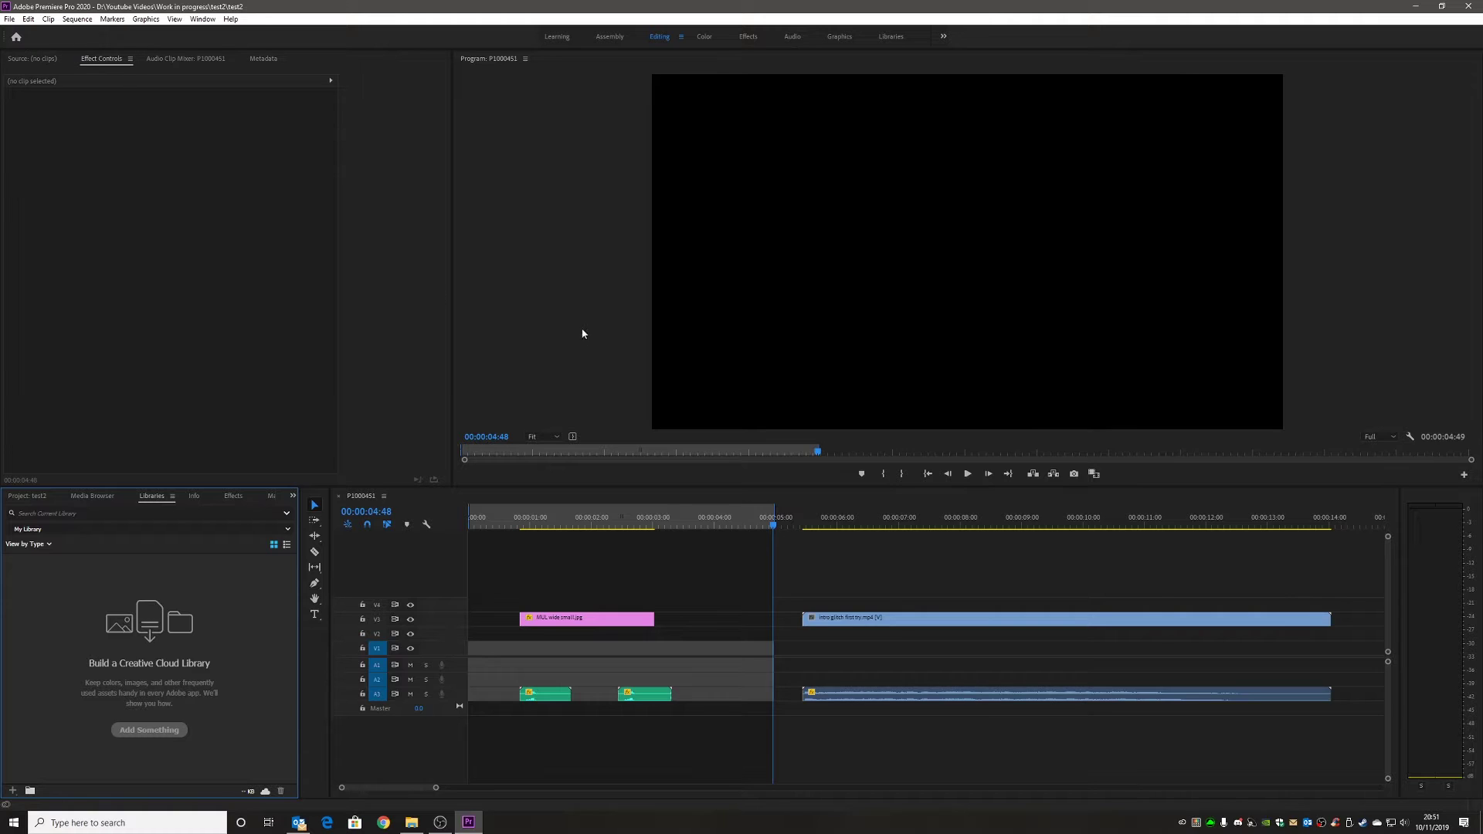
pyautogui.click(28, 20)
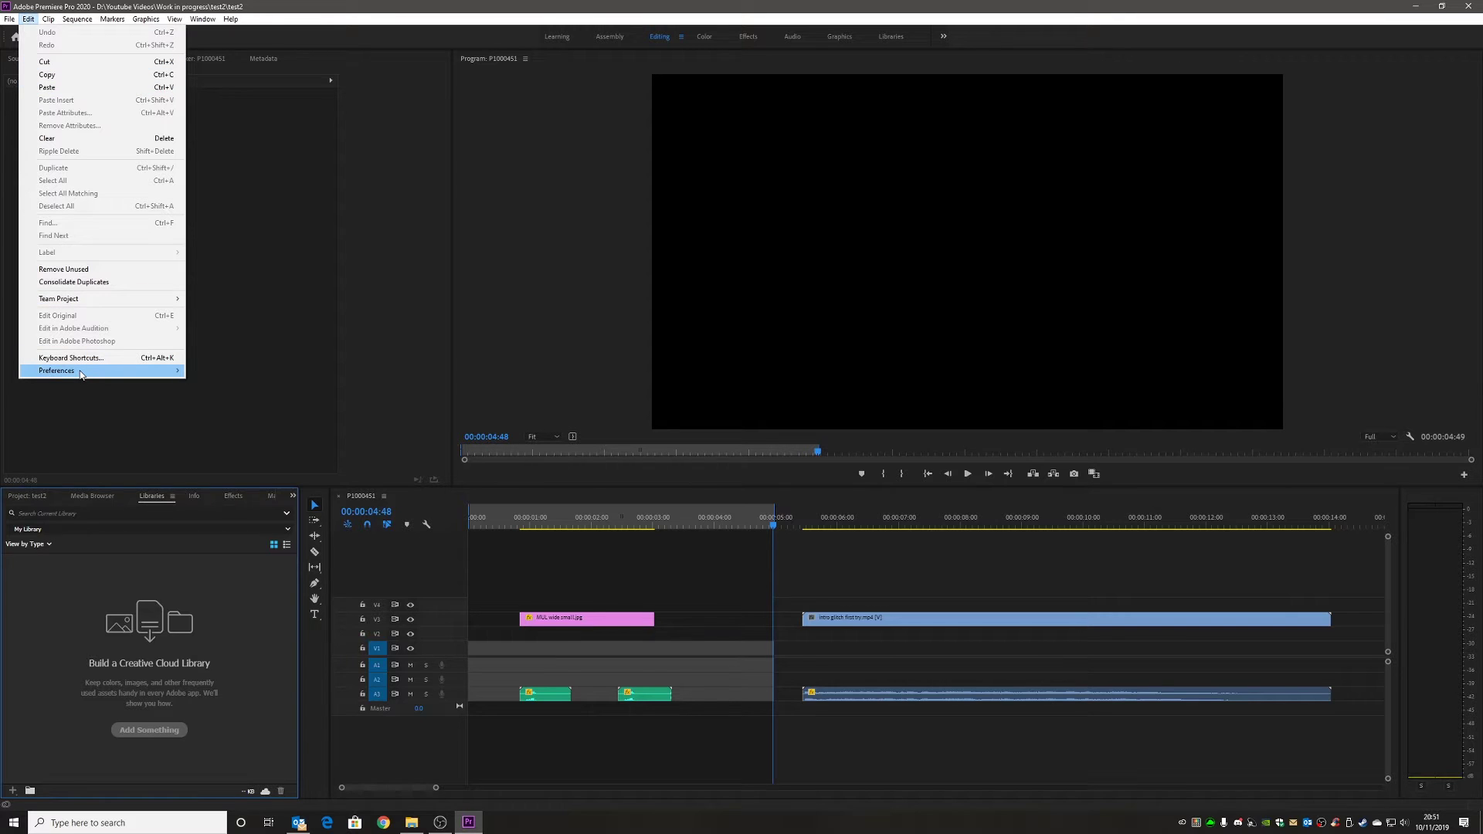
pyautogui.moveTo(81, 374)
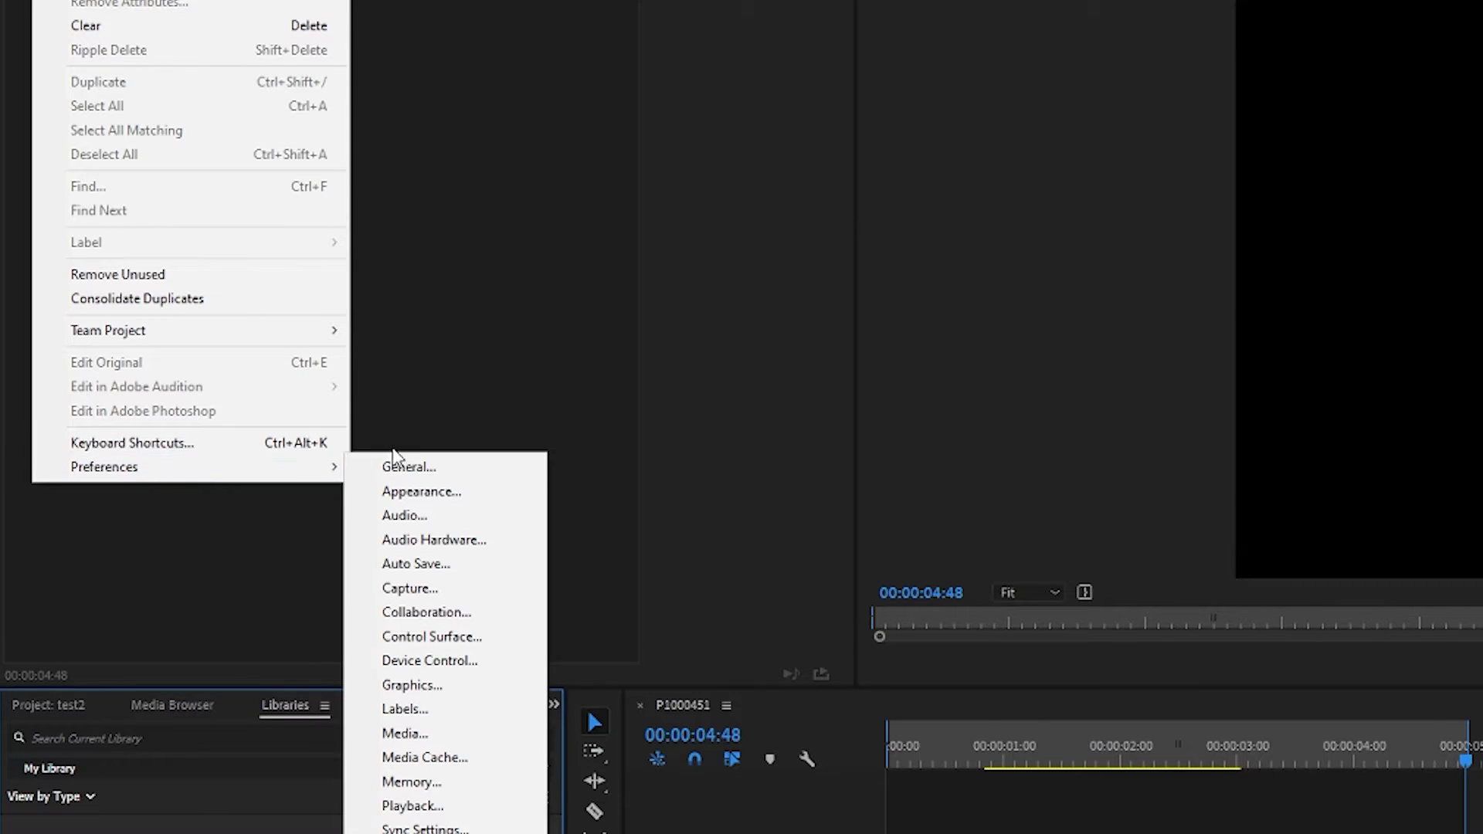
pyautogui.click(415, 565)
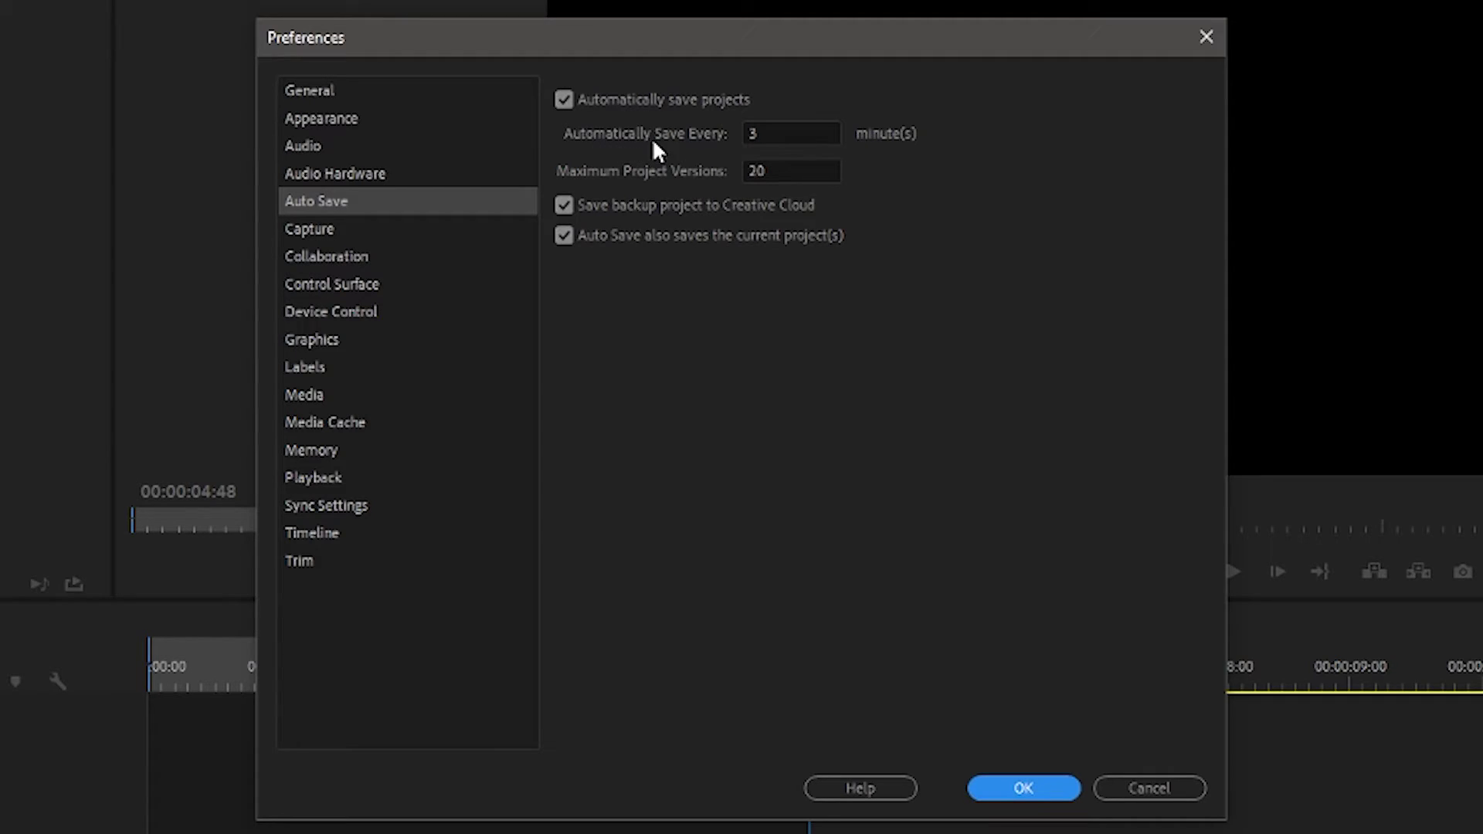
# Change Automatically Save Every from 3 to 2 minutes and confirm the preferences.
pyautogui.click(754, 135)
pyautogui.click(761, 136)
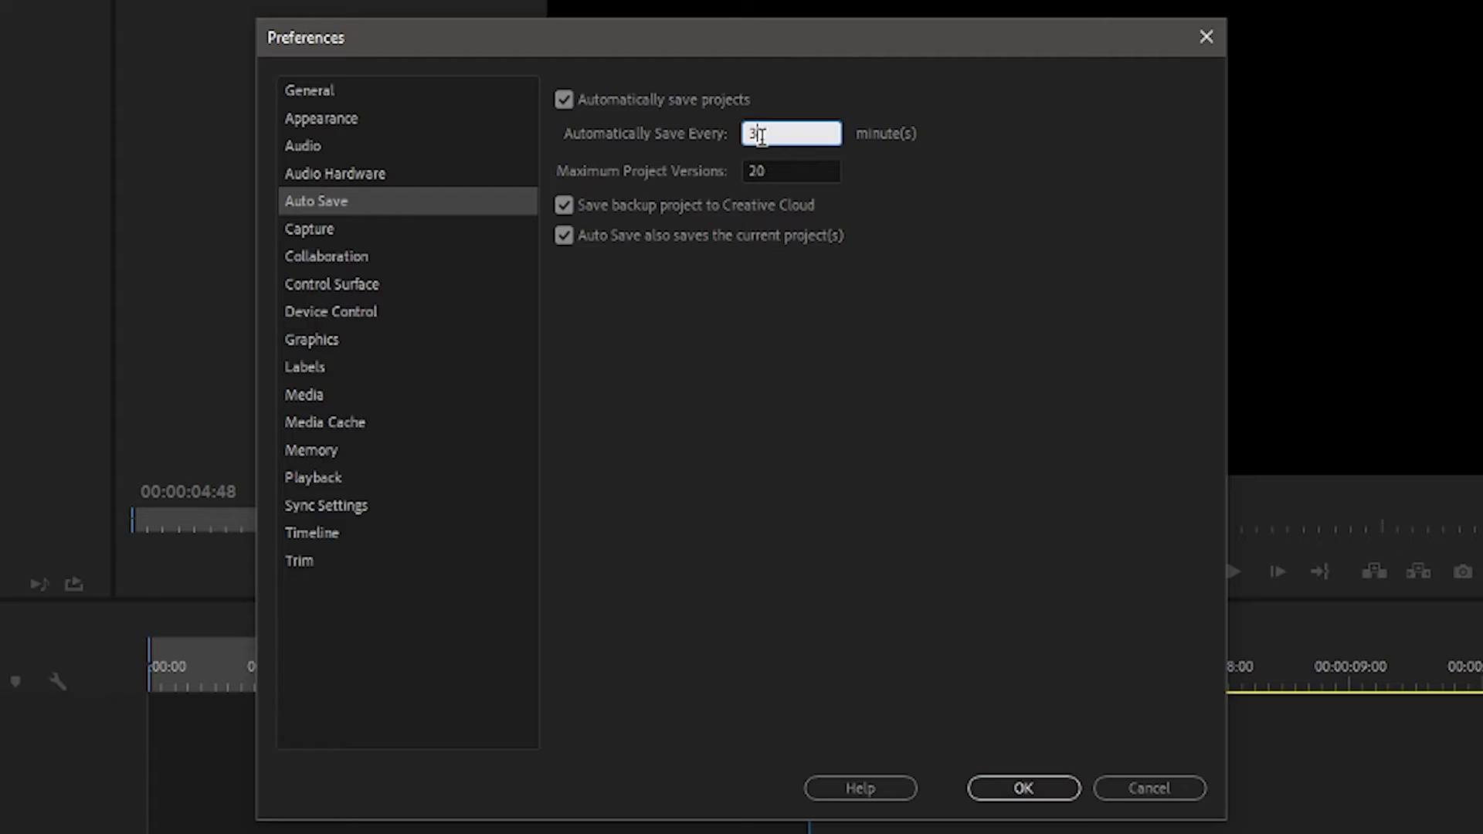
pyautogui.press('BackSpace')
pyautogui.write('2')
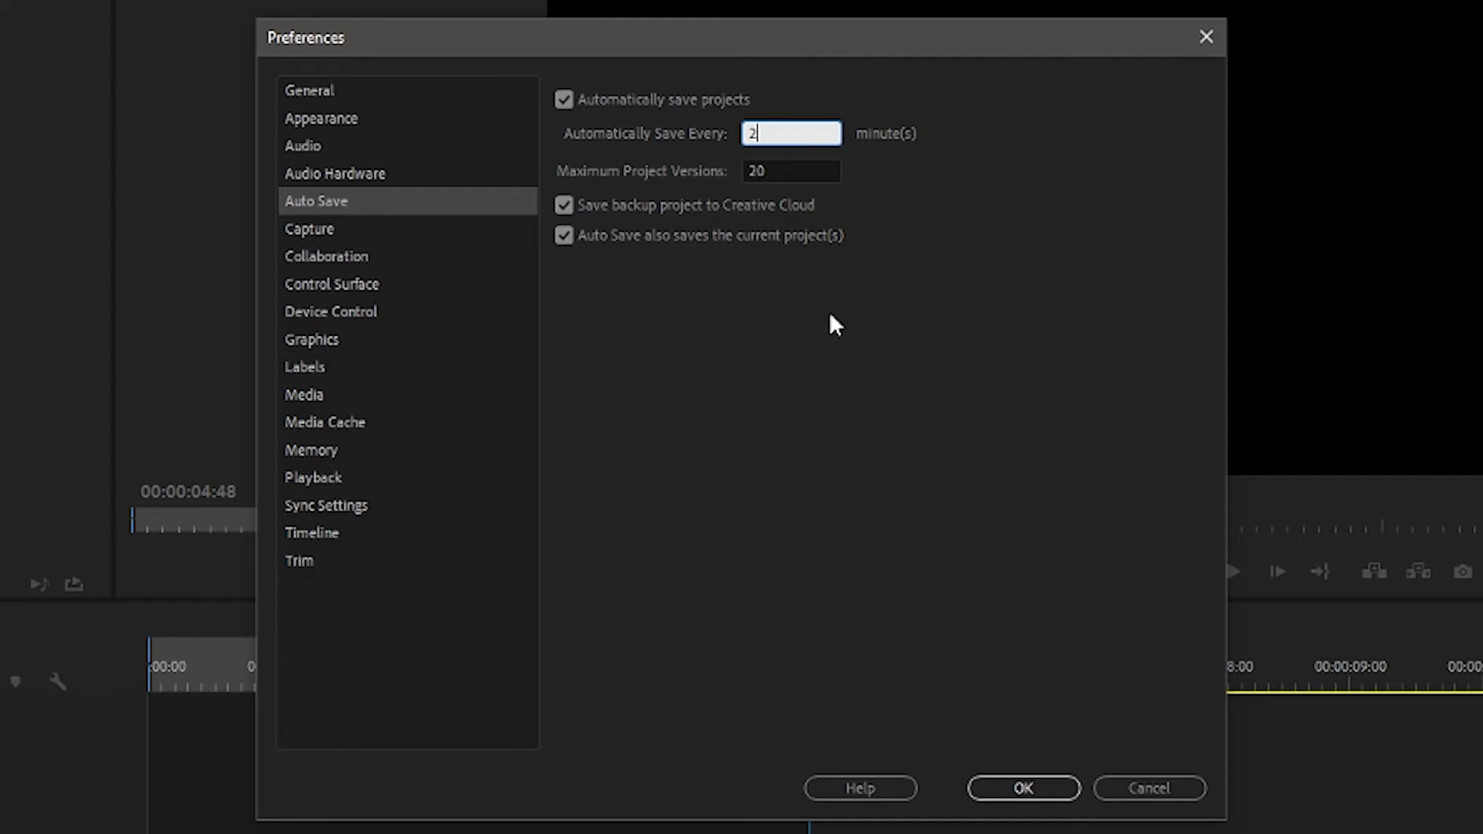
pyautogui.click(995, 788)
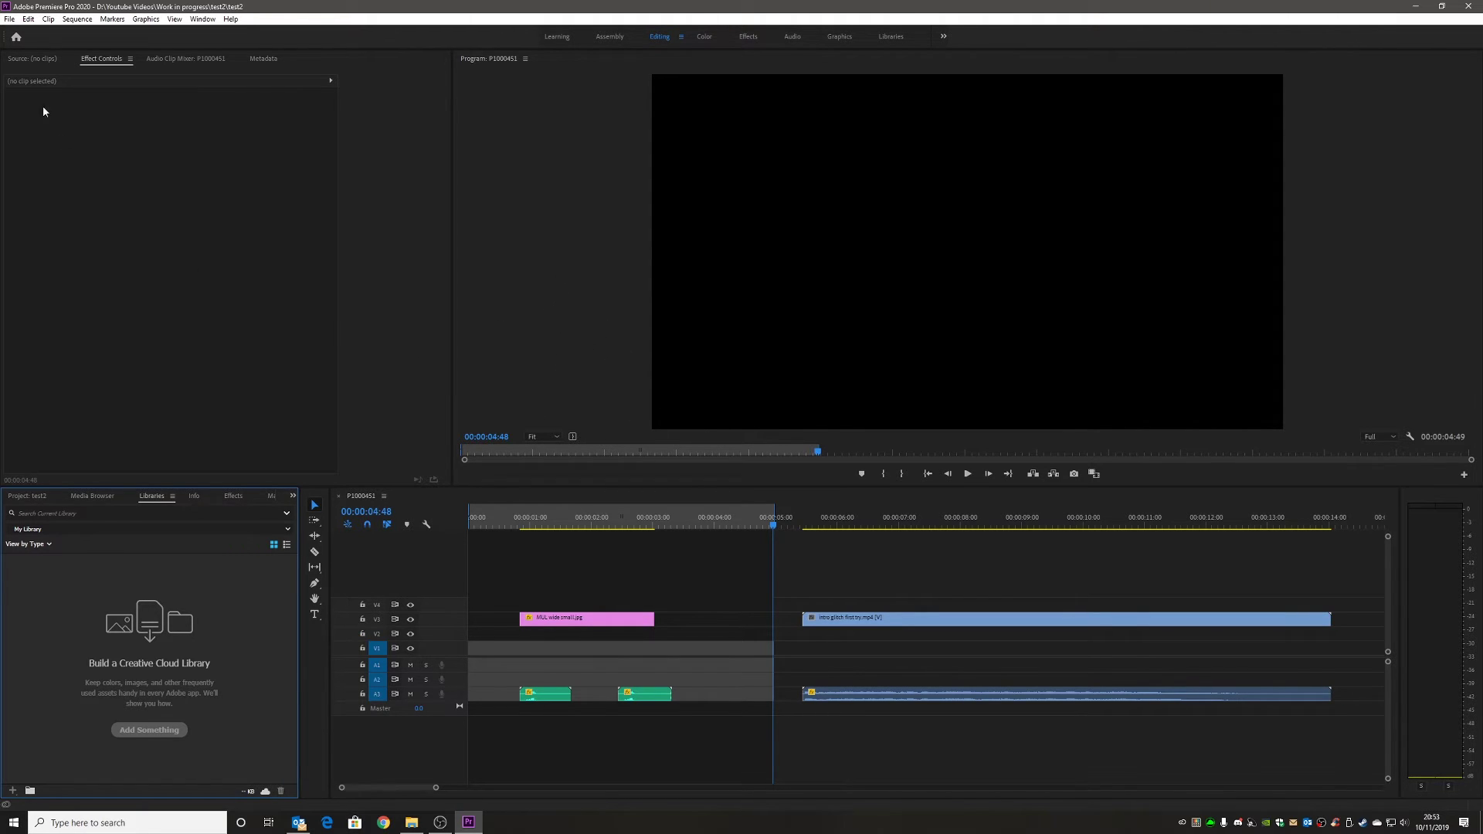
pyautogui.click(6, 20)
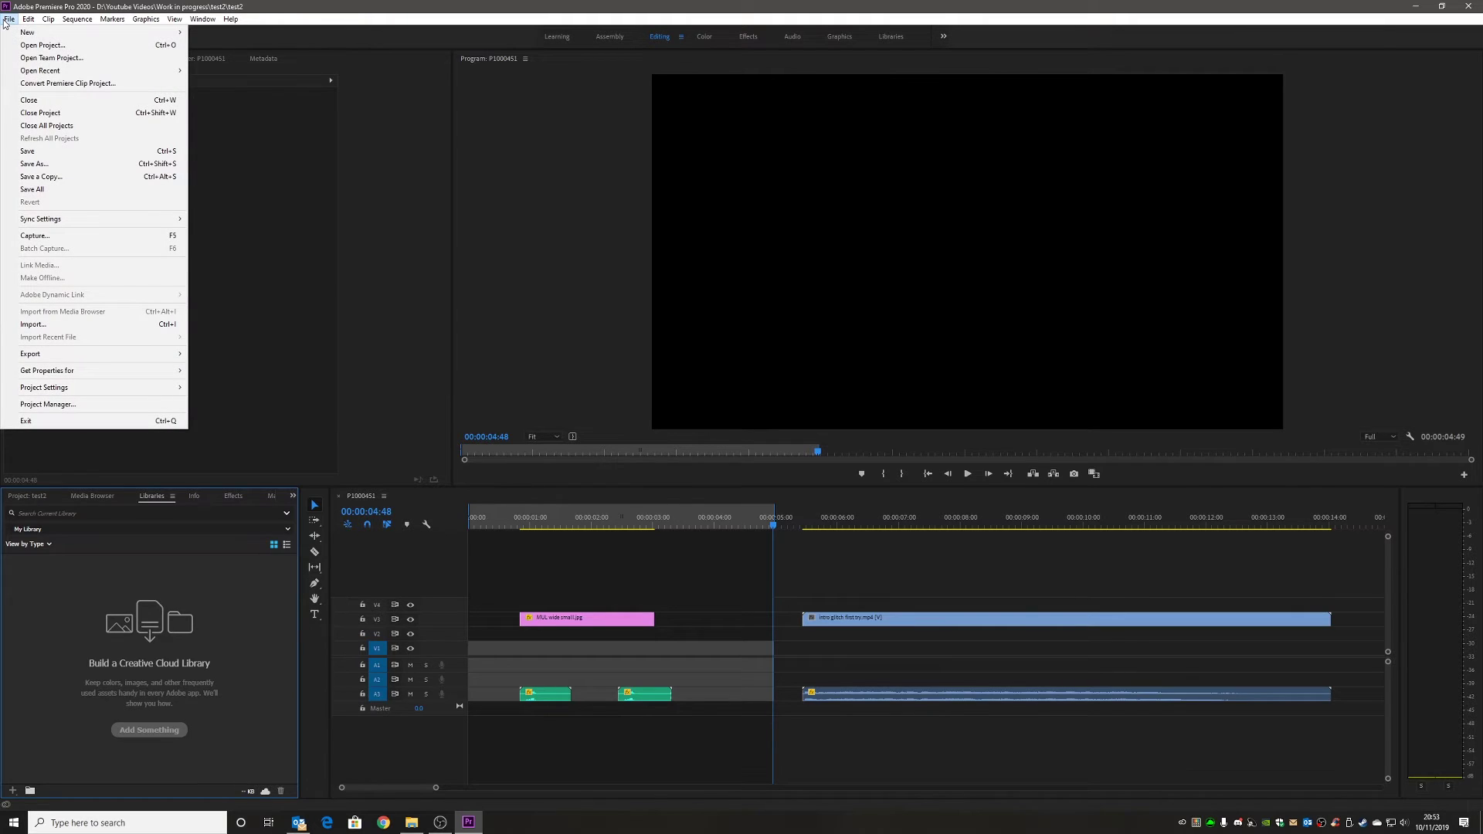
# Close Premiere Pro and reopen test2 from test2's Adobe Premiere Pro Auto-Save folder.
pyautogui.moveTo(22, 74)
pyautogui.click(1469, 8)
pyautogui.click(1469, 8)
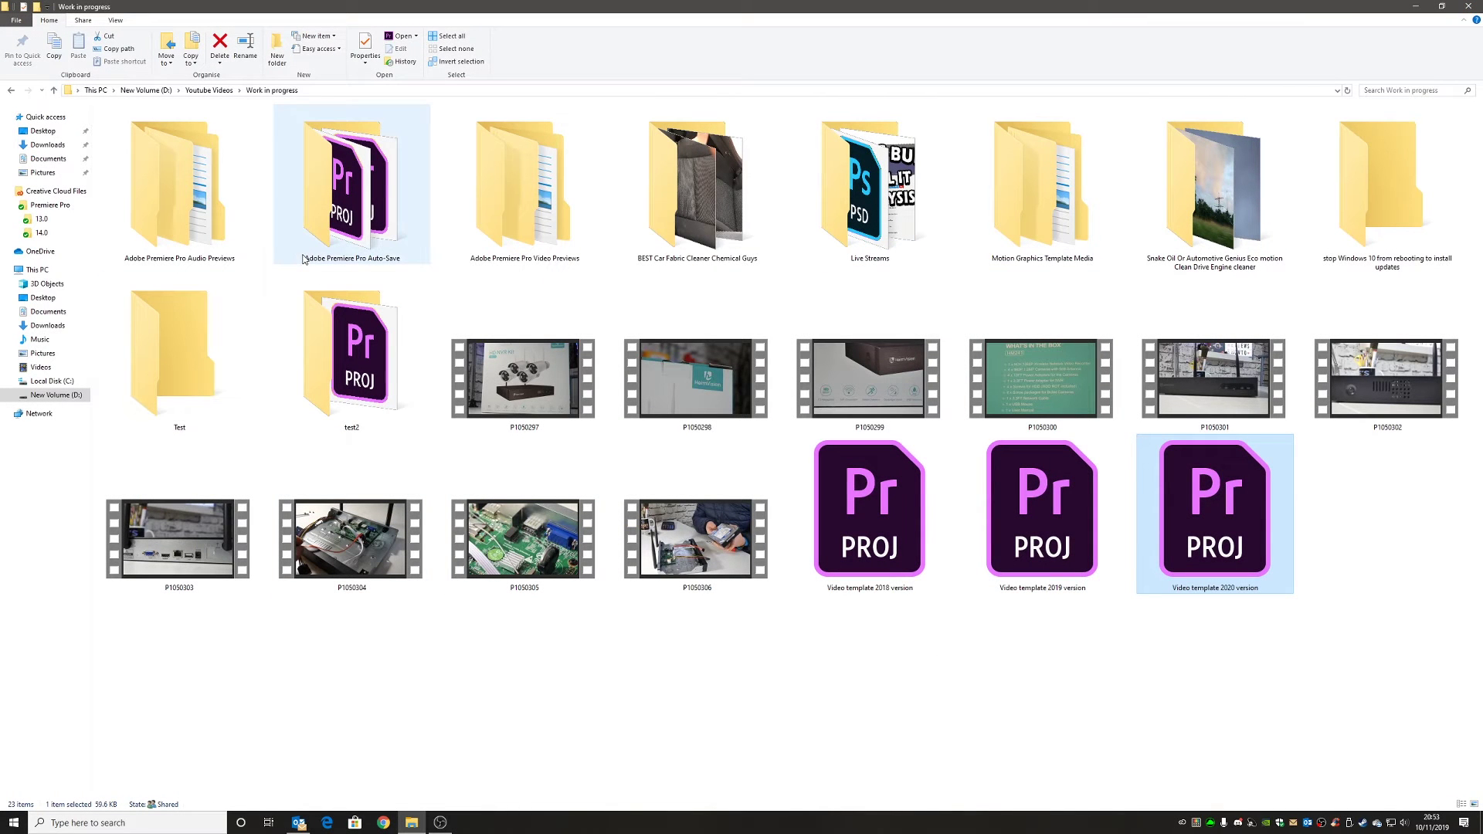
pyautogui.moveTo(340, 229)
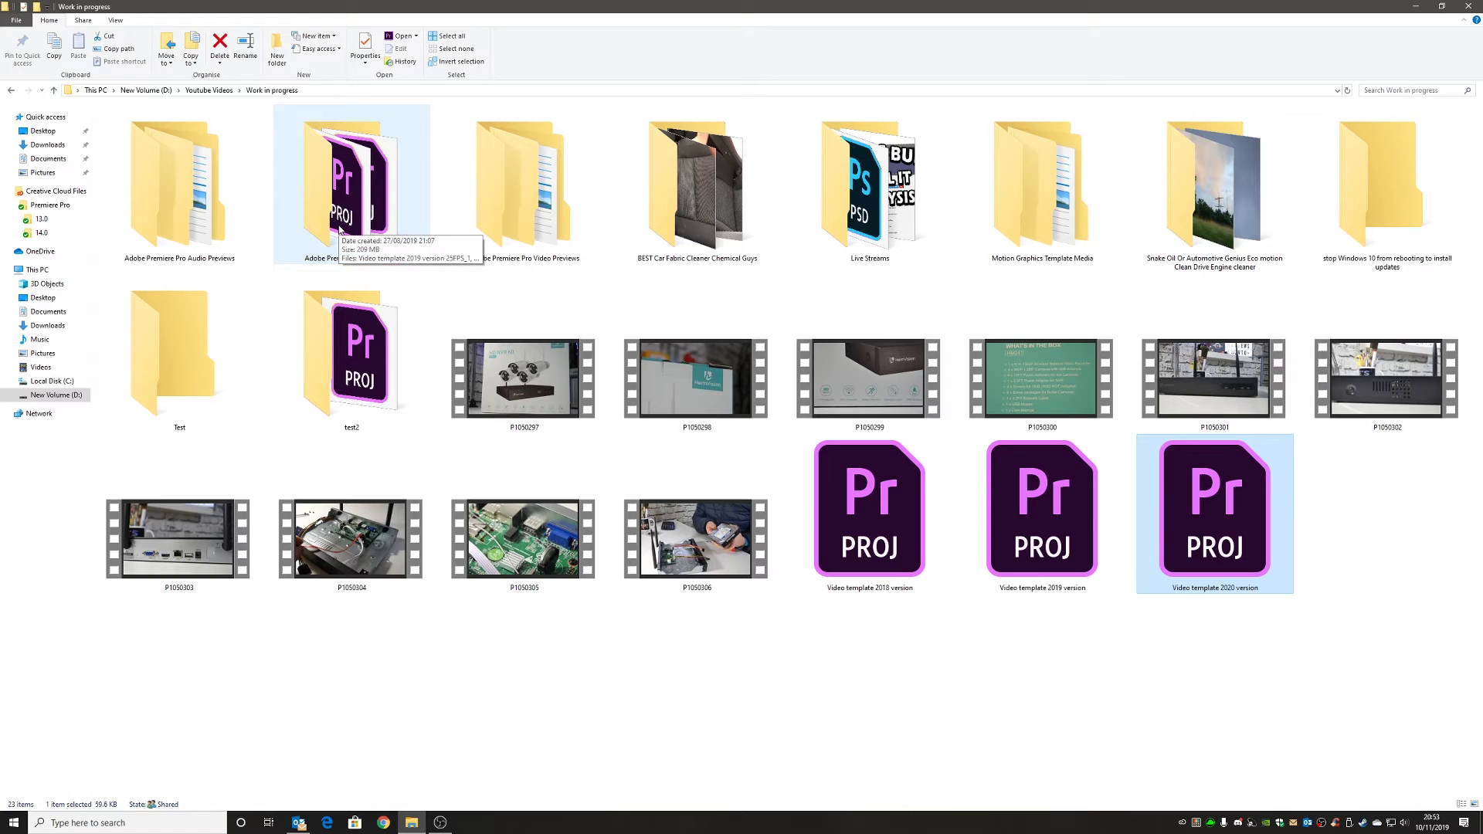
pyautogui.moveTo(290, 423)
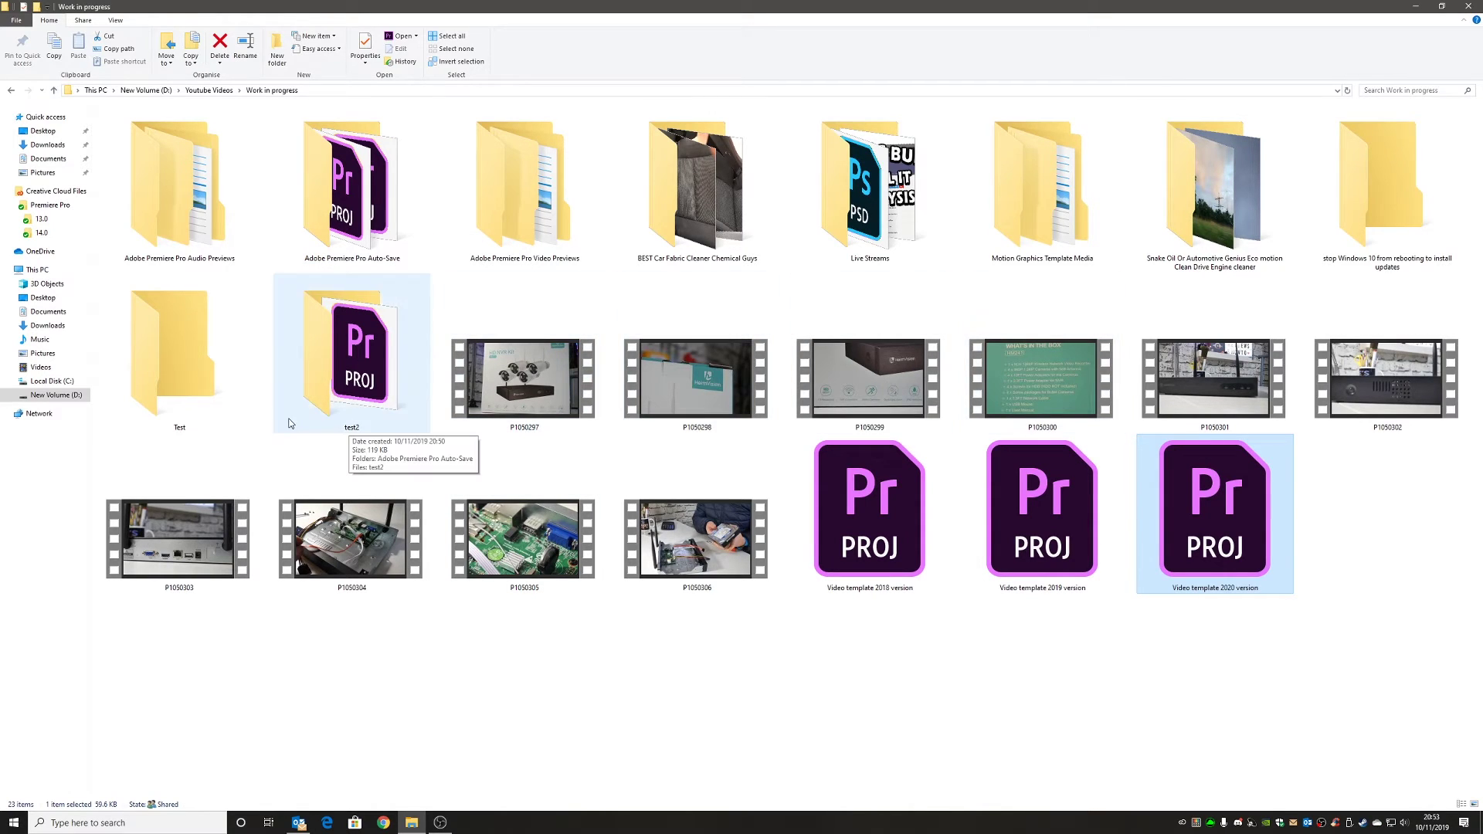
pyautogui.doubleClick(315, 364)
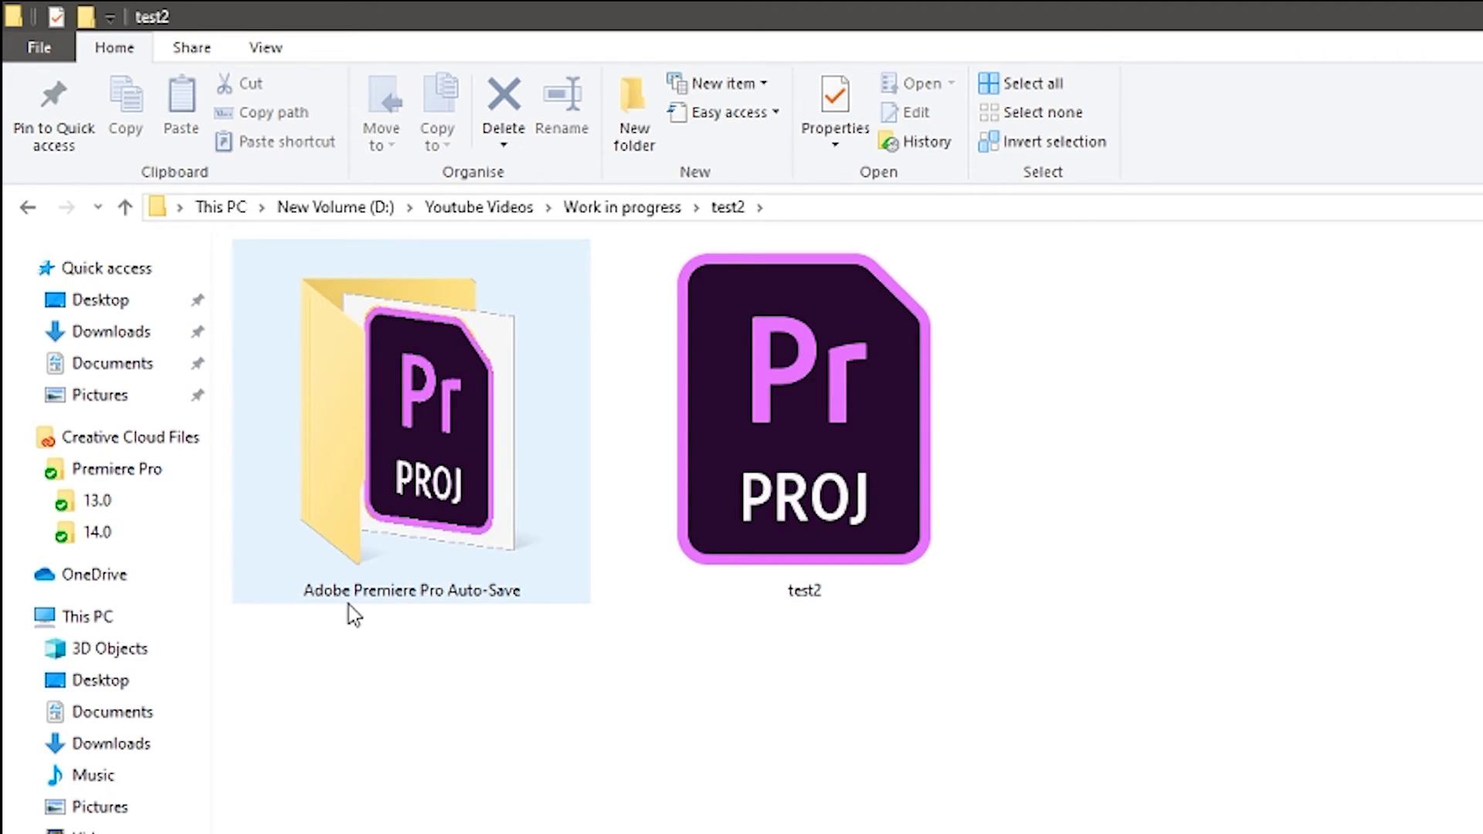
pyautogui.doubleClick(391, 474)
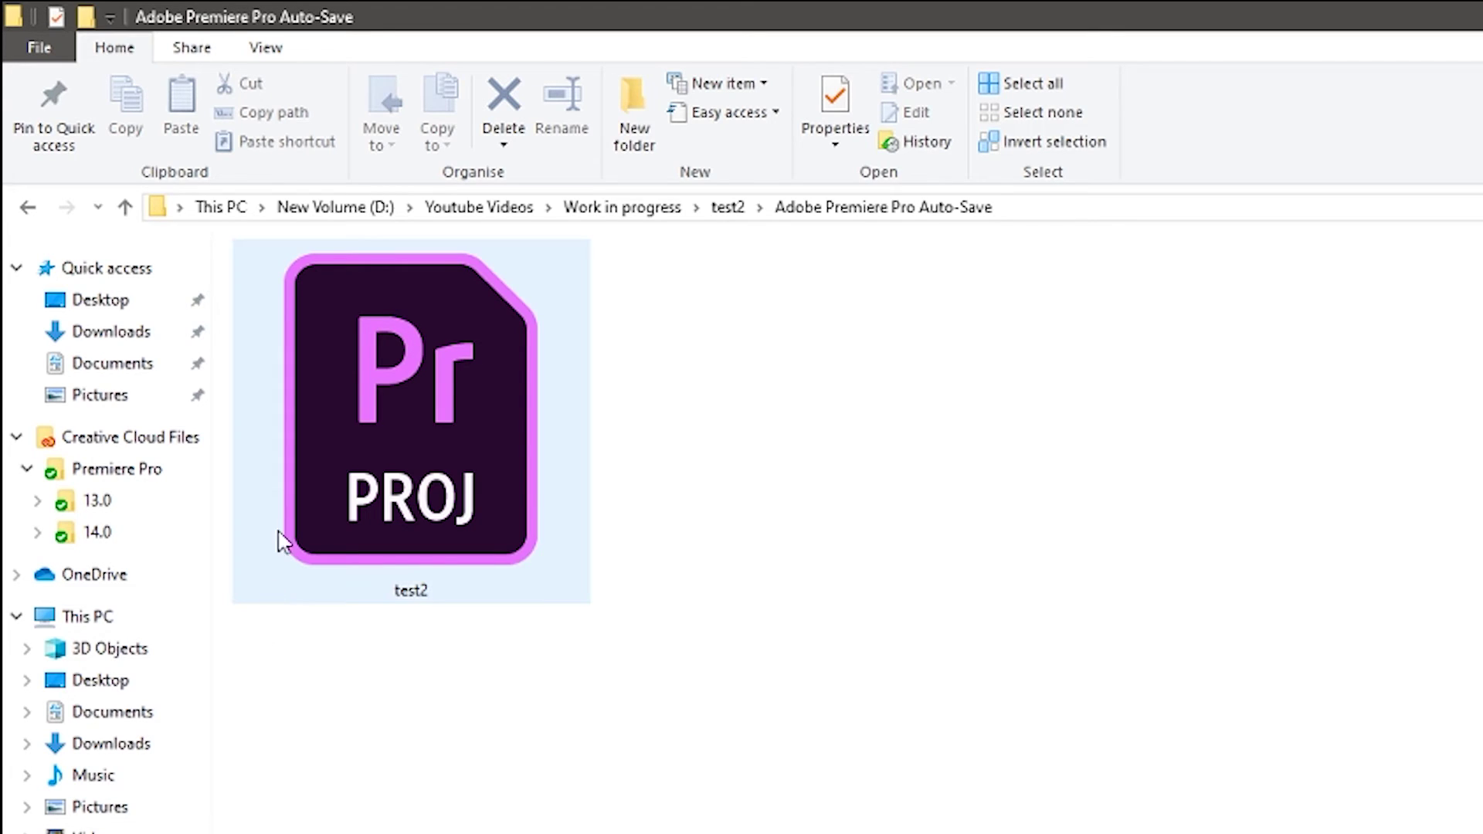
pyautogui.doubleClick(401, 437)
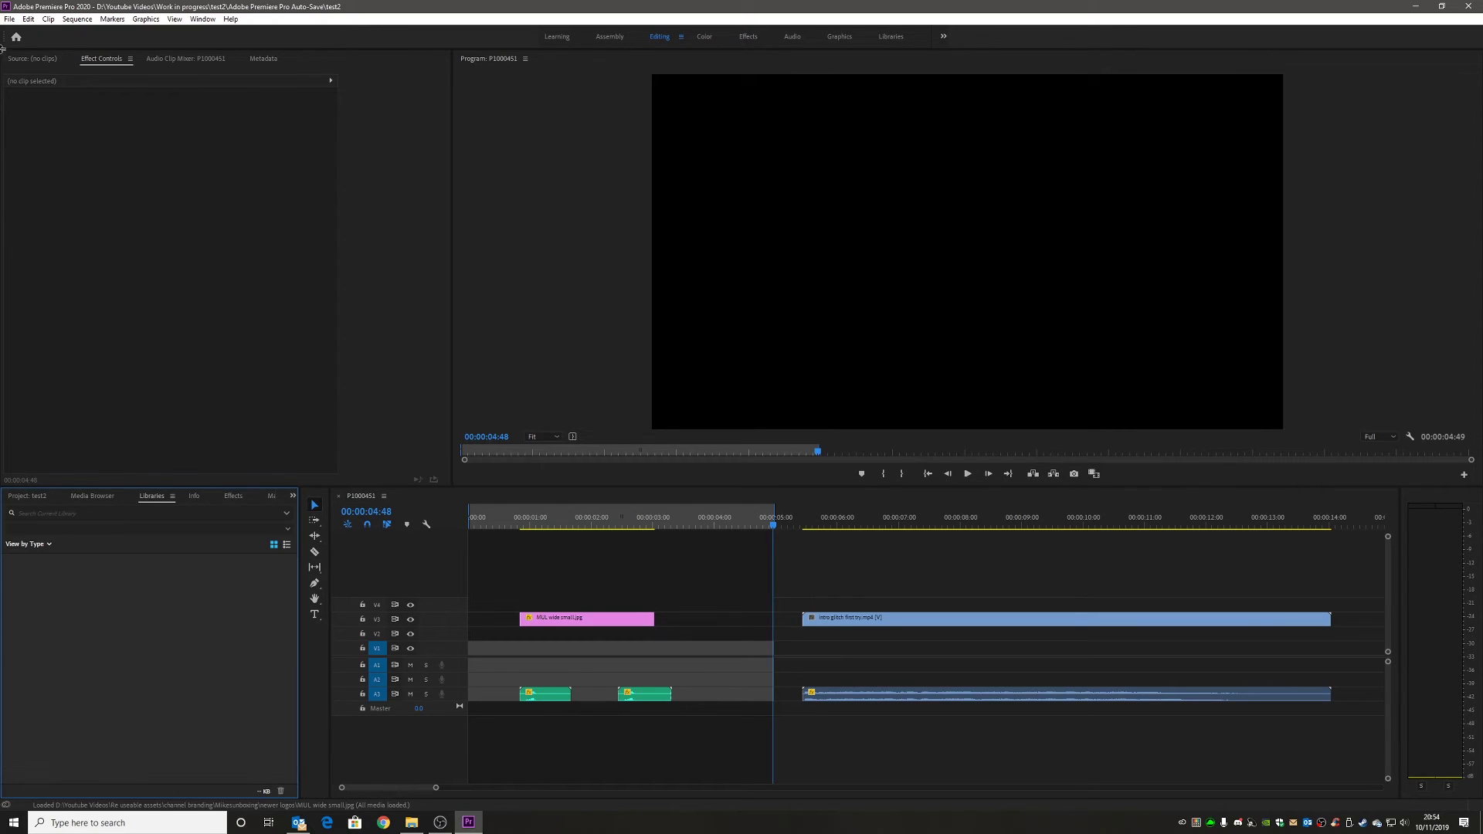
# Show the autosave copy's Project Settings Scratch Disks, with all paths inside test2's Adobe Premiere Pro Auto-Save folder.
pyautogui.click(9, 19)
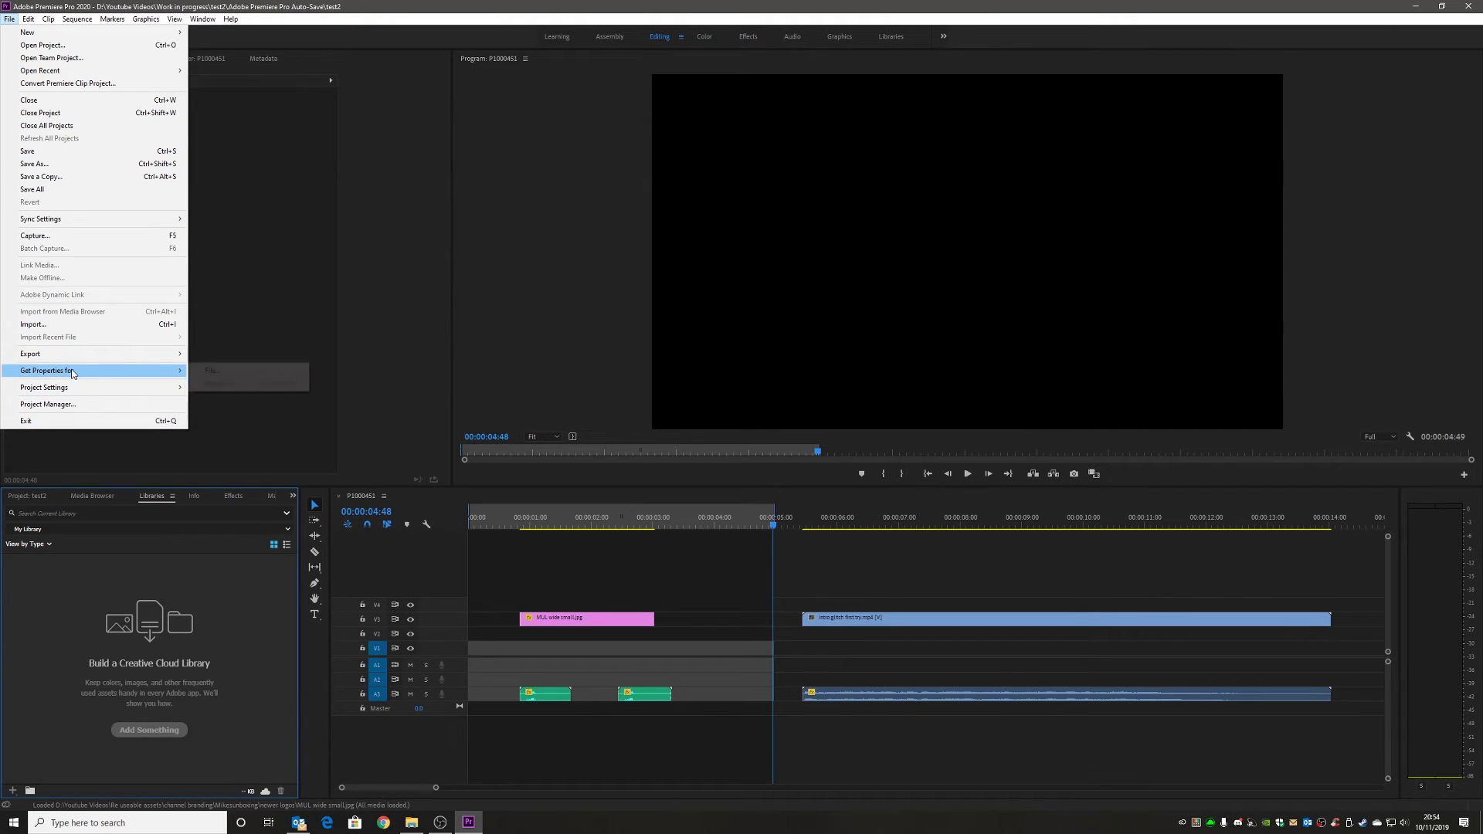
pyautogui.moveTo(68, 387)
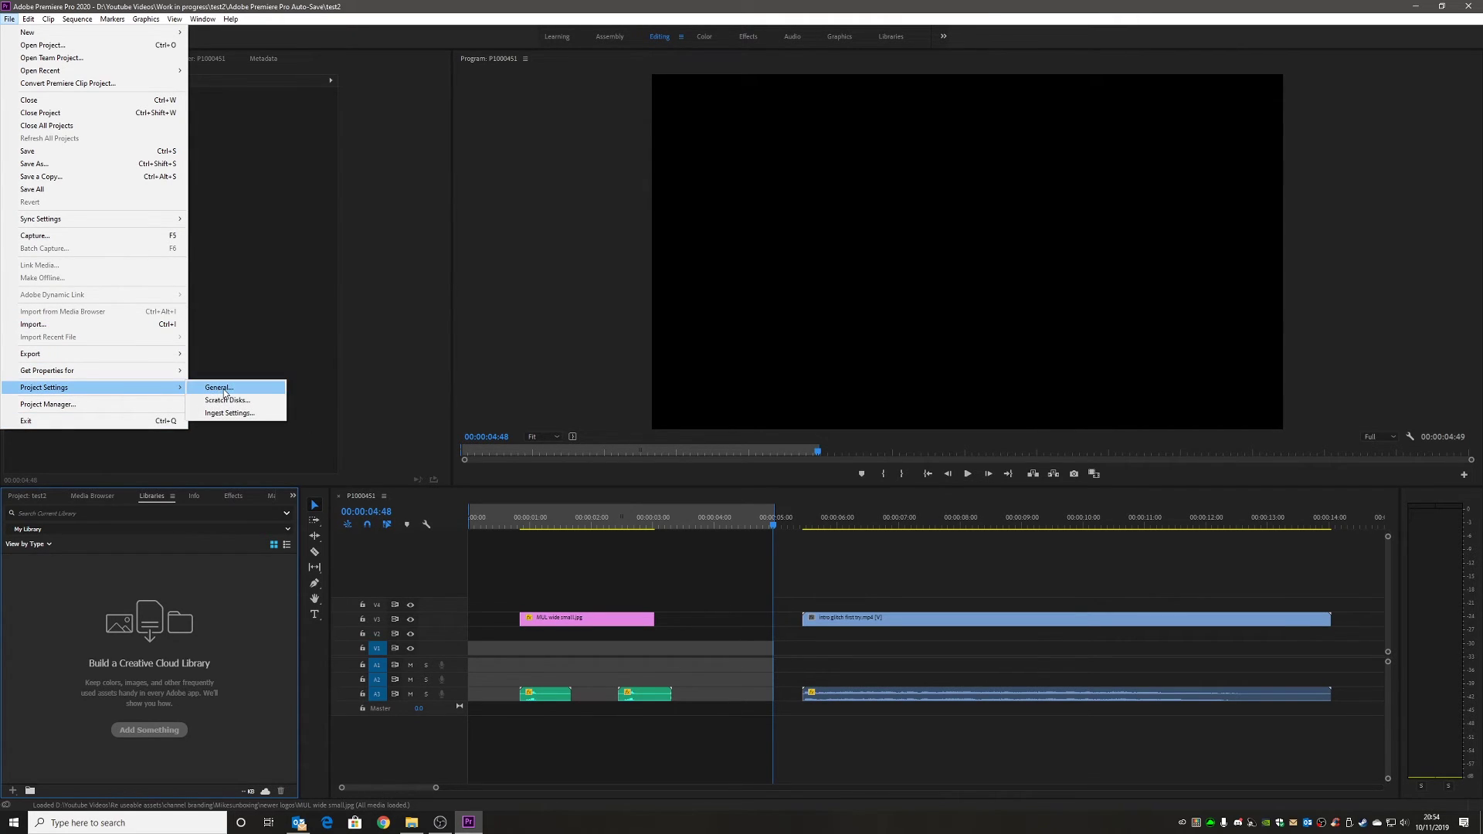
pyautogui.click(224, 389)
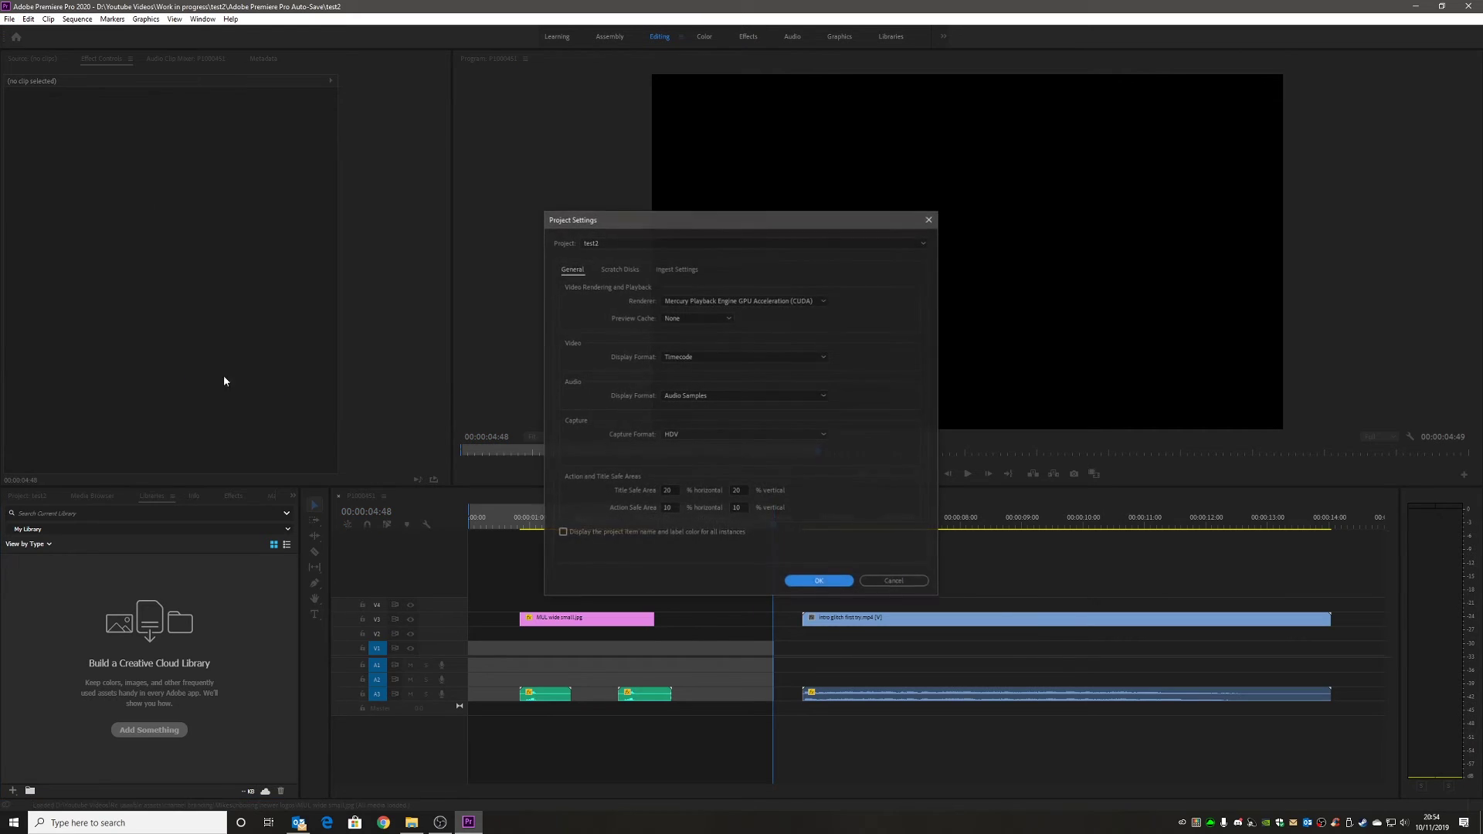
pyautogui.click(495, 132)
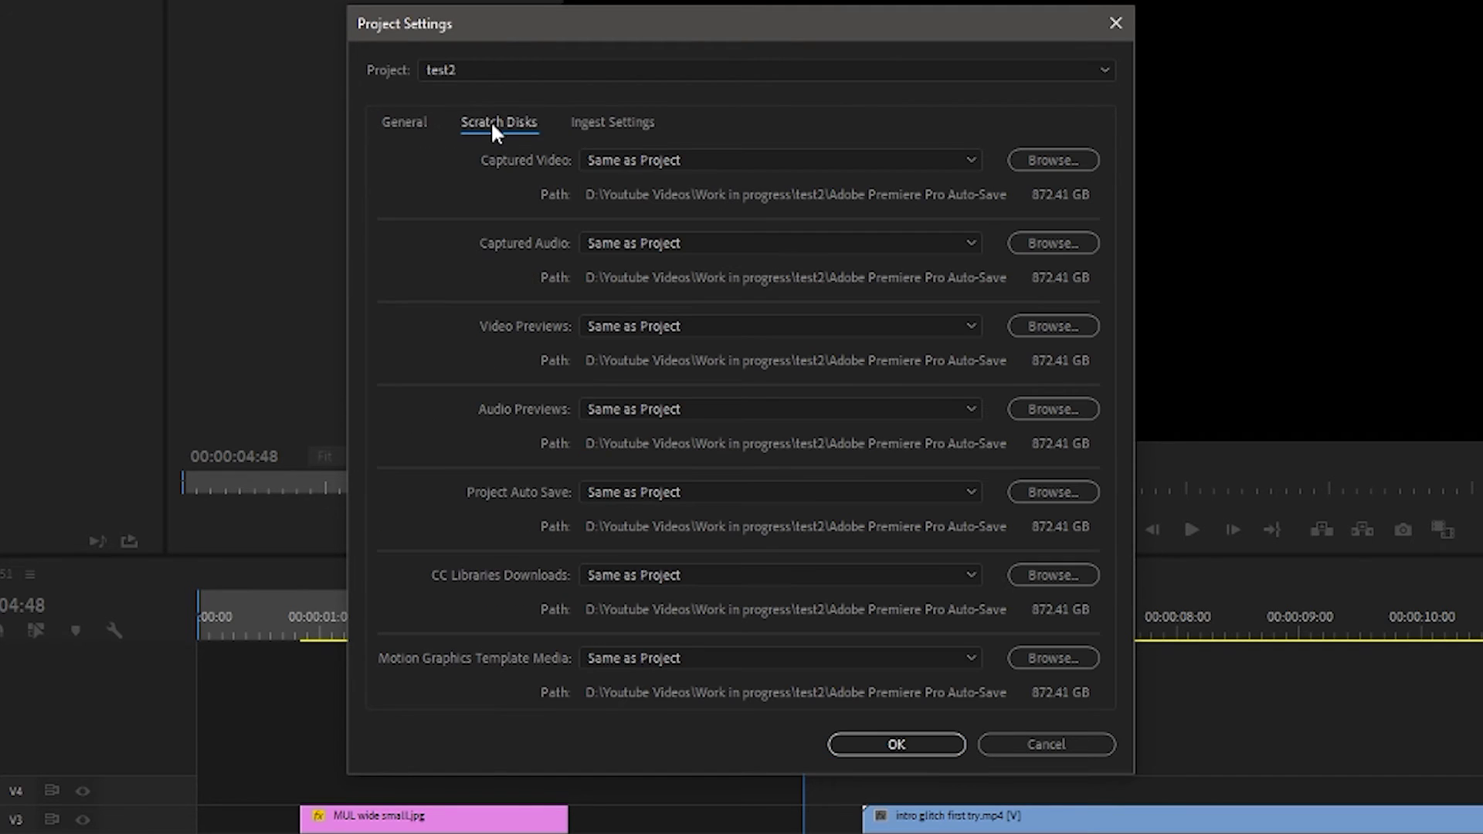